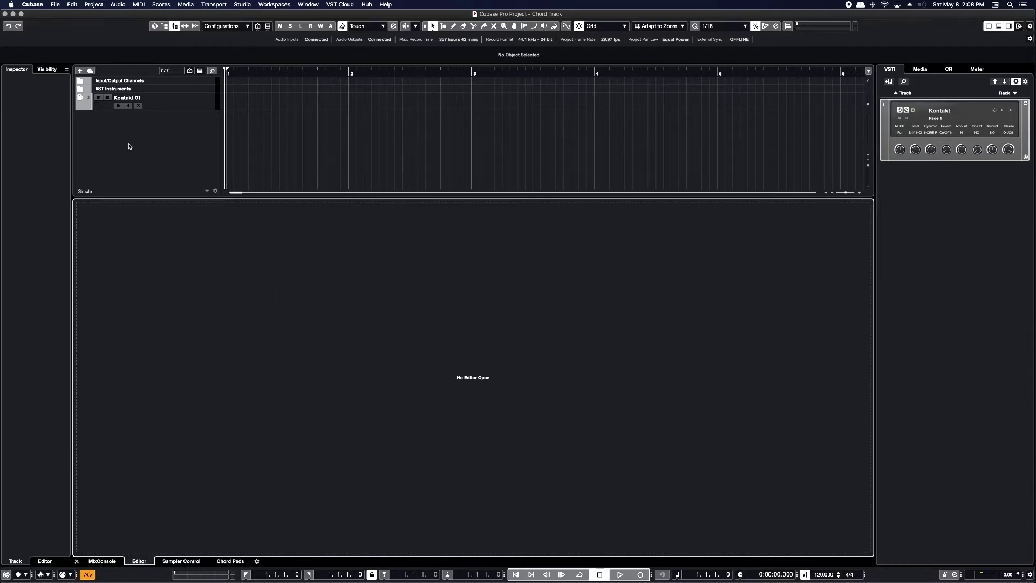
- Add a Chord Track above Kontakt 01 and turn on a cycle loop over bars 1–5
{"action": "left_click", "coordinate": [79, 71]}
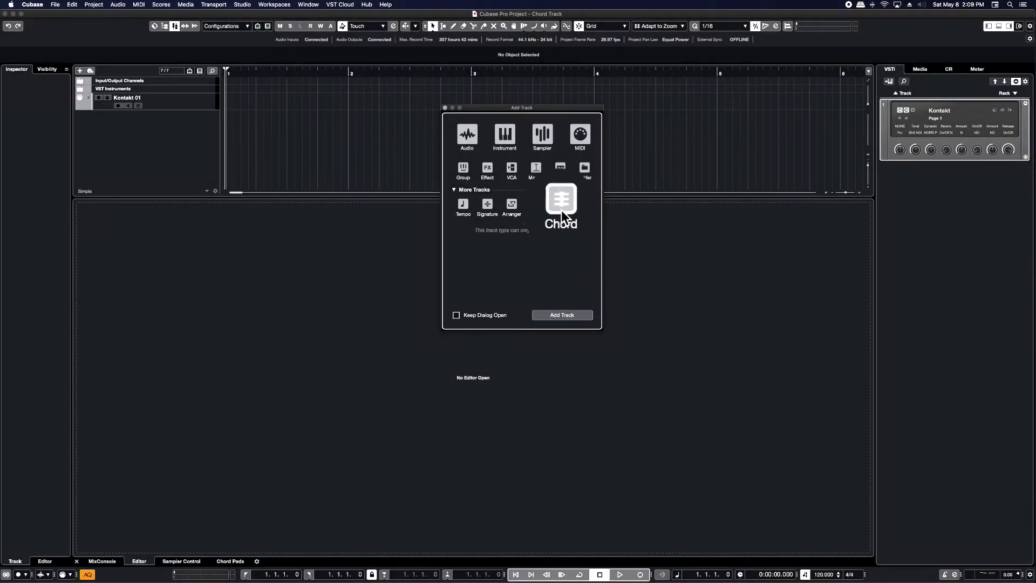
{"action": "left_click", "coordinate": [573, 315]}
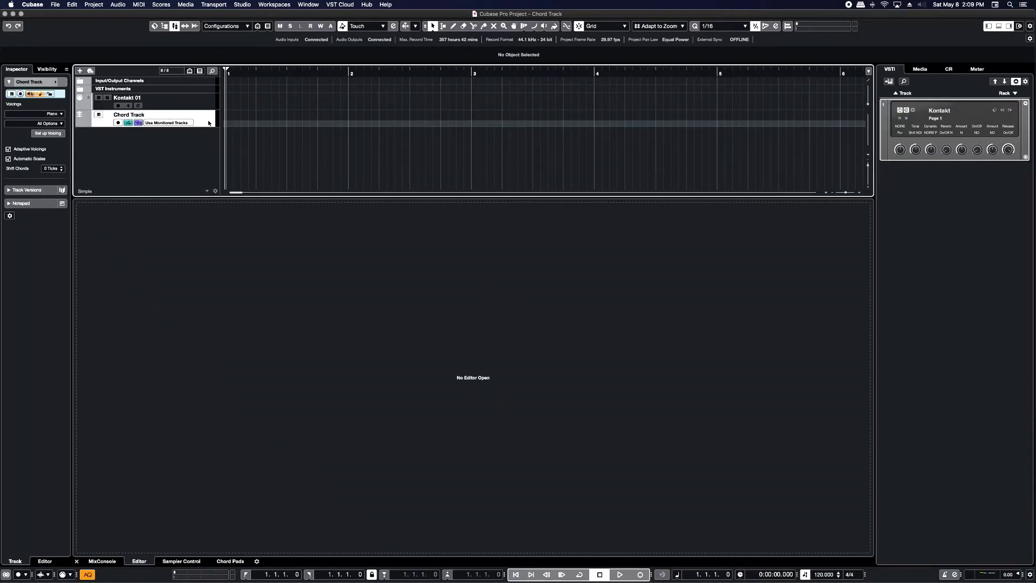
{"action": "left_click_drag", "start_coordinate": [209, 122], "coordinate": [204, 98]}
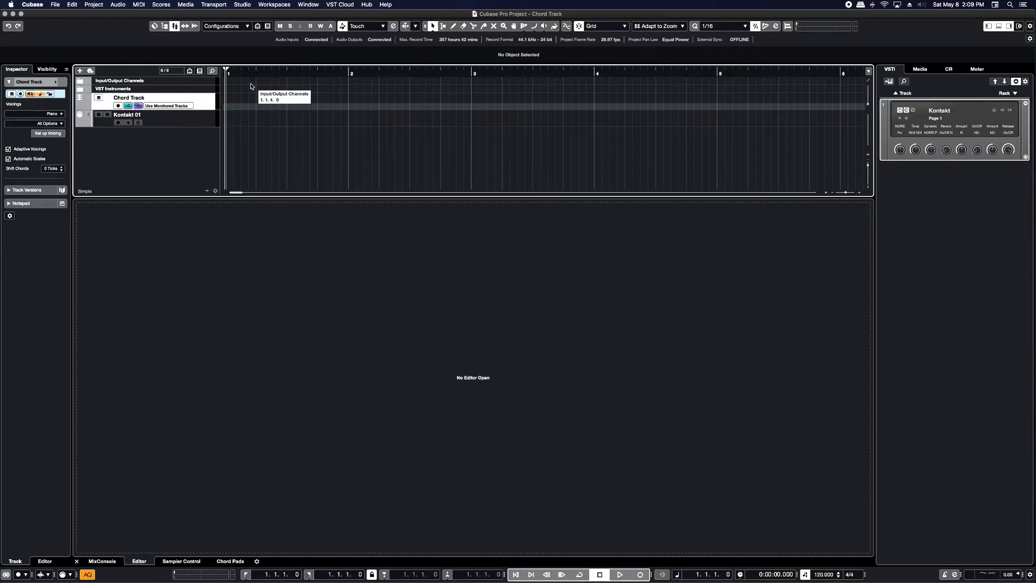
{"action": "left_click_drag", "start_coordinate": [227, 65], "coordinate": [715, 110]}
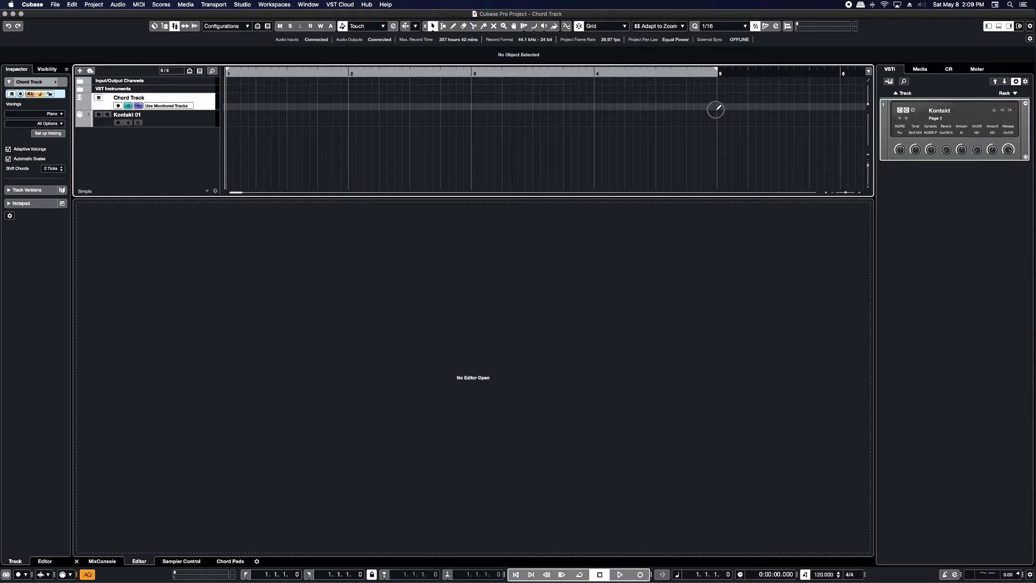
{"action": "key", "text": "slash"}
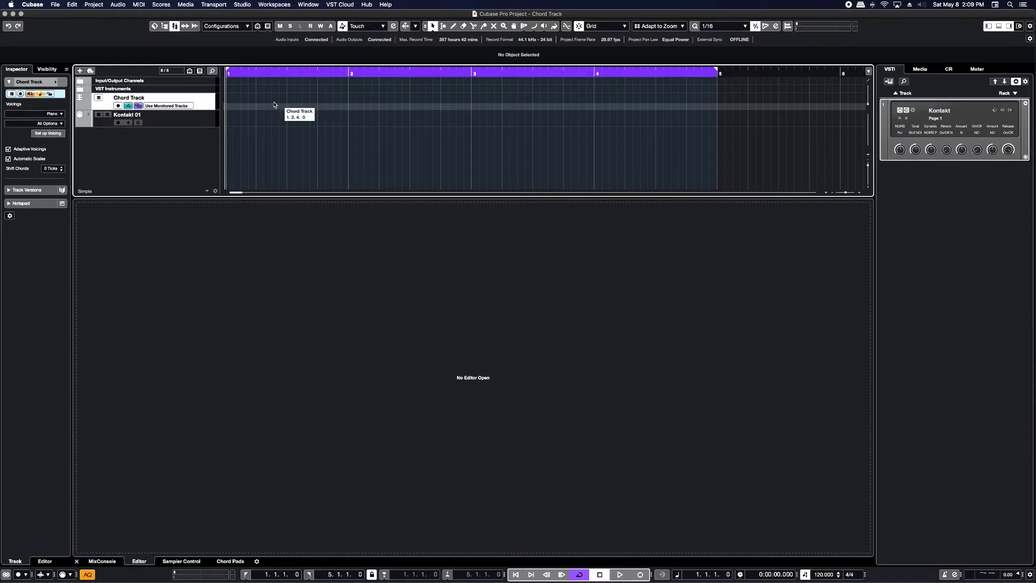
{"action": "left_click", "coordinate": [203, 118]}
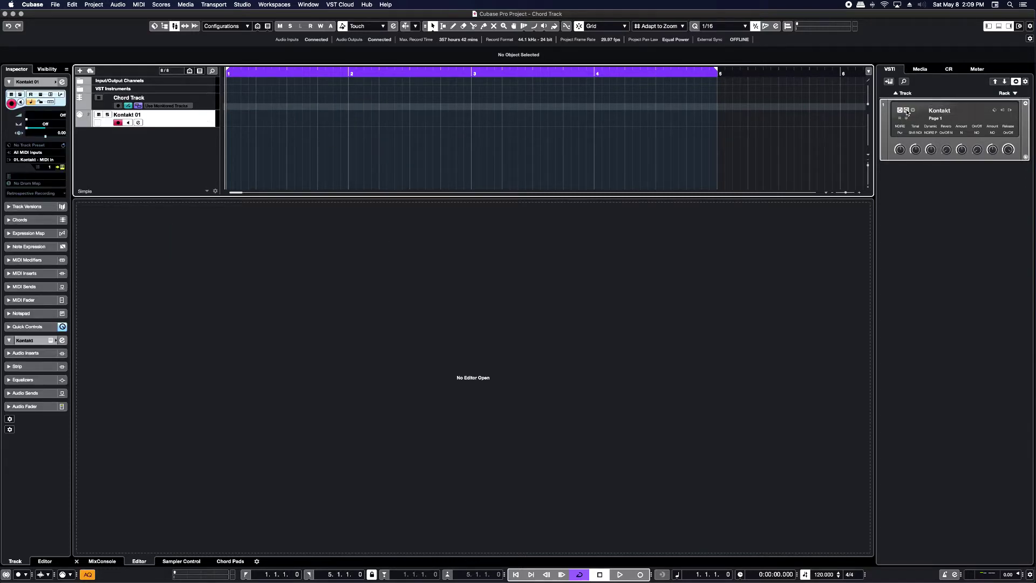
{"action": "left_click", "coordinate": [907, 110]}
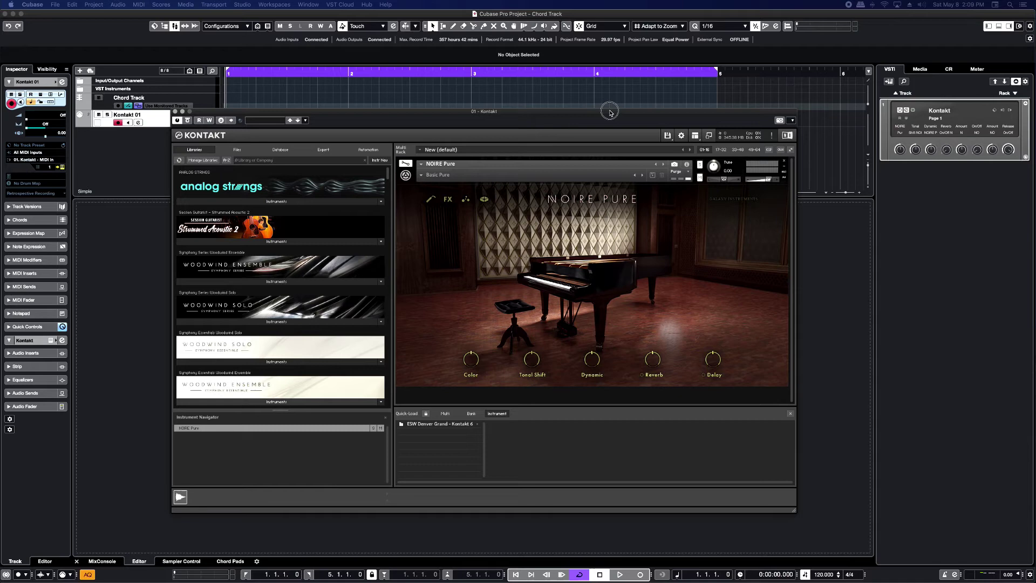
{"action": "left_click_drag", "start_coordinate": [609, 112], "coordinate": [620, 8]}
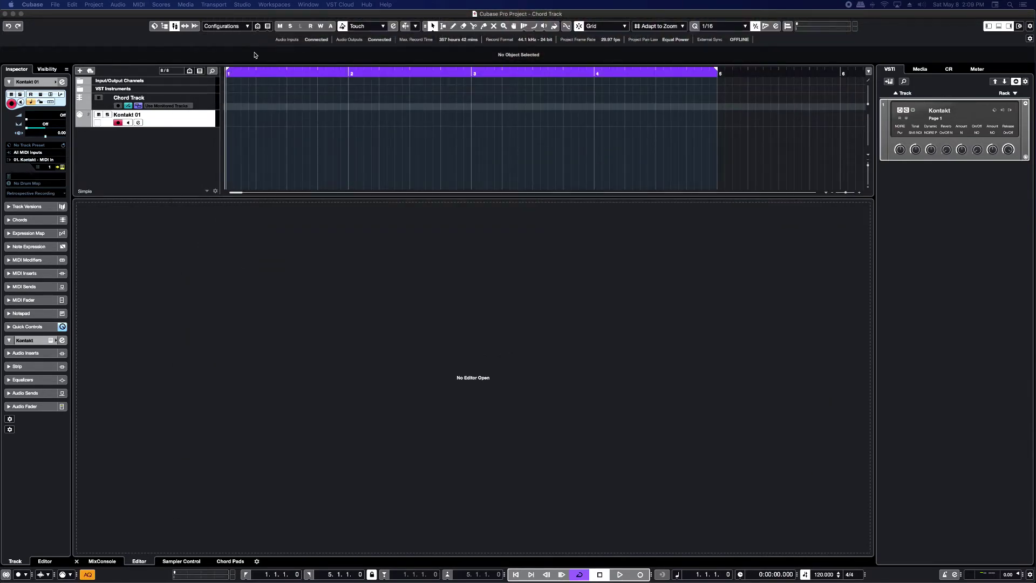
- Set the Chord Track's Use Monitored Tracks output to Kontakt 01
{"action": "left_click", "coordinate": [207, 101]}
{"action": "left_click", "coordinate": [190, 102]}
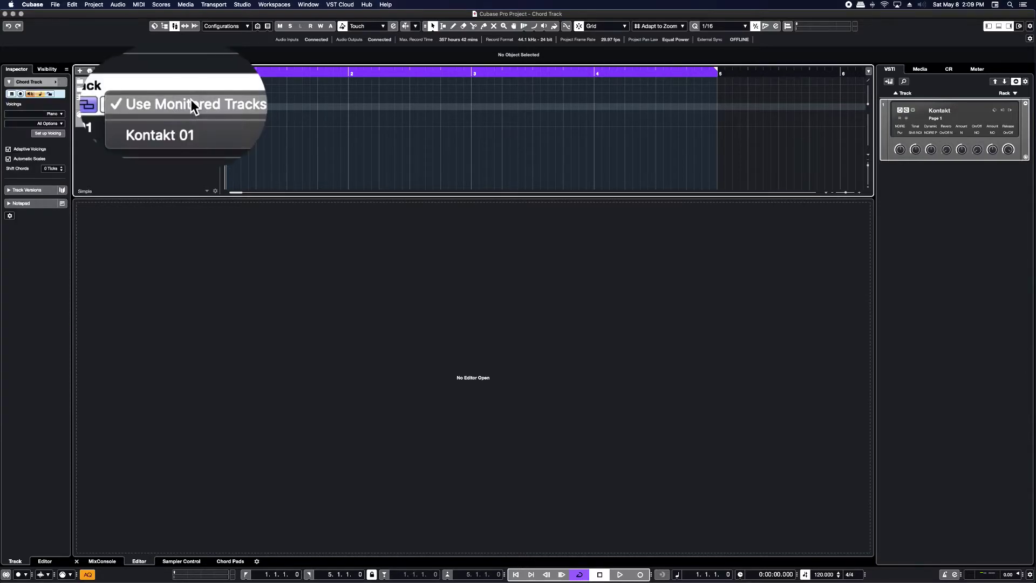
{"action": "left_click", "coordinate": [184, 133]}
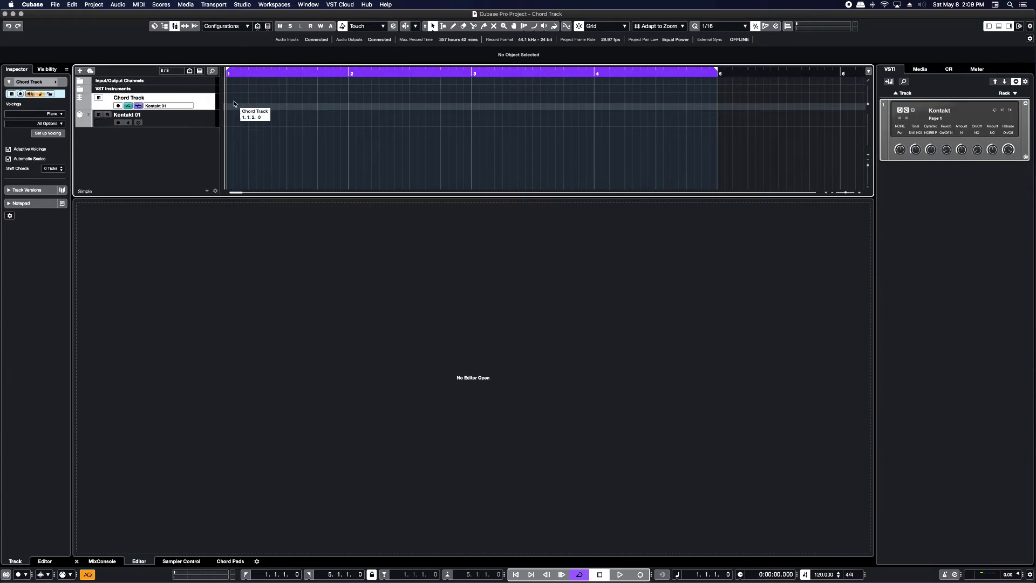
- Draw four blank chord events at bars 1, 2, 3 and 4 with the Draw tool
{"action": "right_click", "coordinate": [237, 102]}
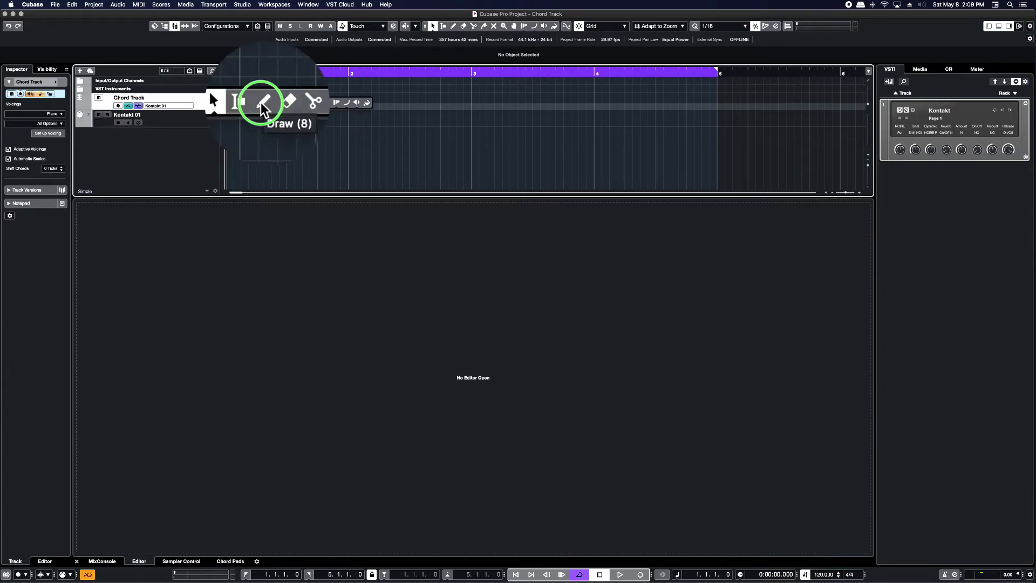
{"action": "left_click", "coordinate": [260, 104]}
{"action": "left_click", "coordinate": [230, 98]}
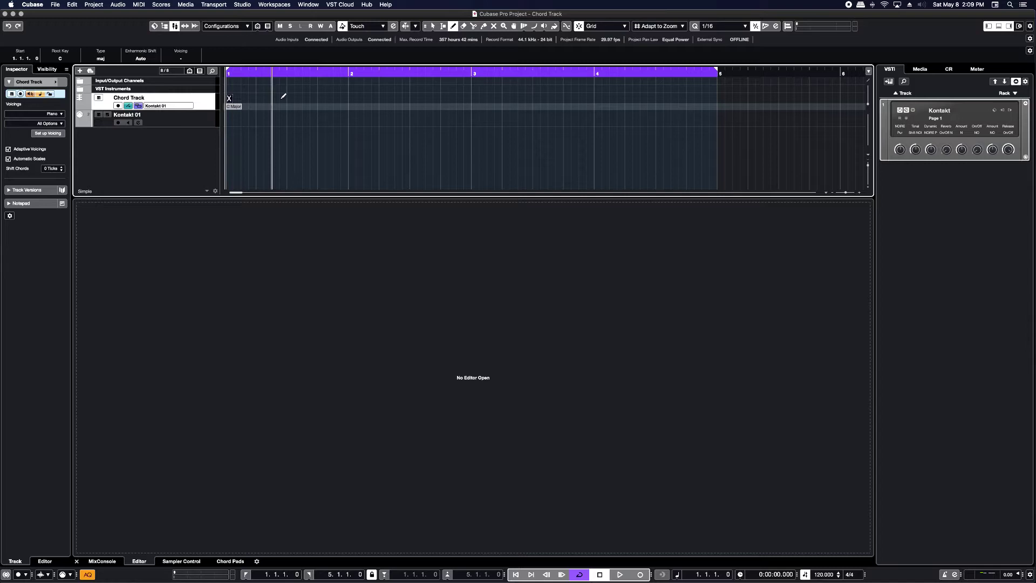
{"action": "left_click", "coordinate": [355, 96]}
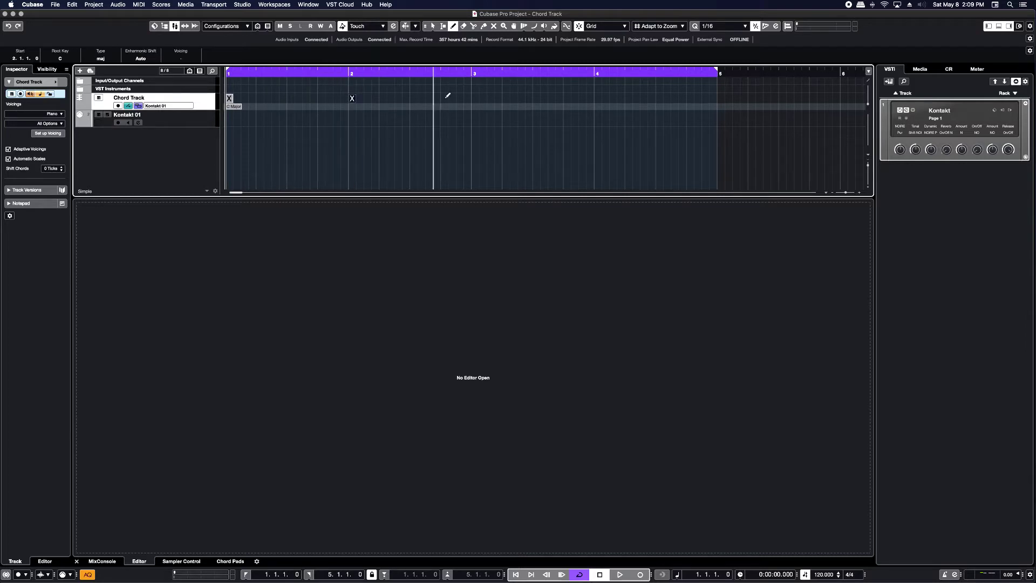
{"action": "left_click", "coordinate": [475, 96]}
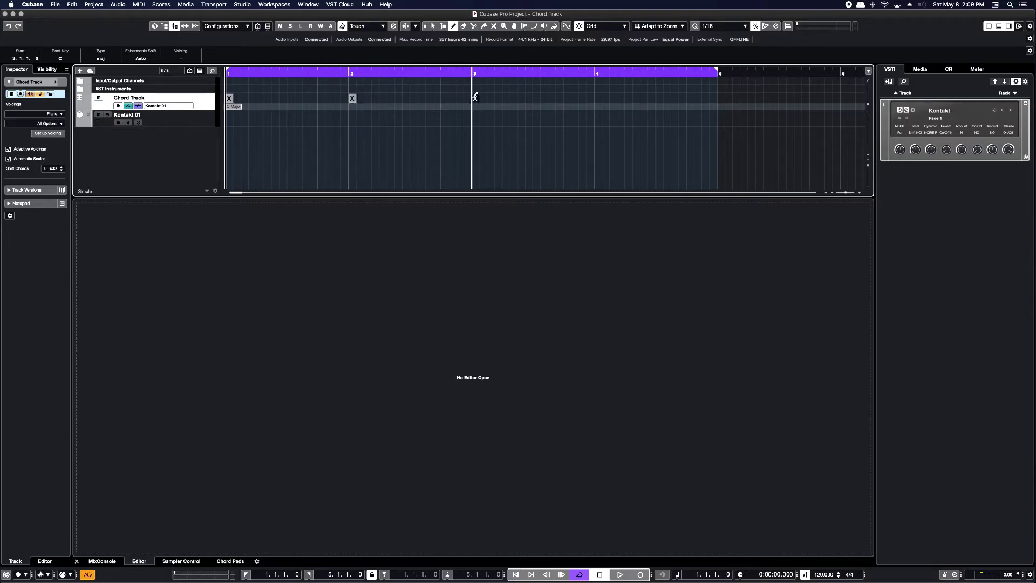
{"action": "left_click", "coordinate": [597, 97]}
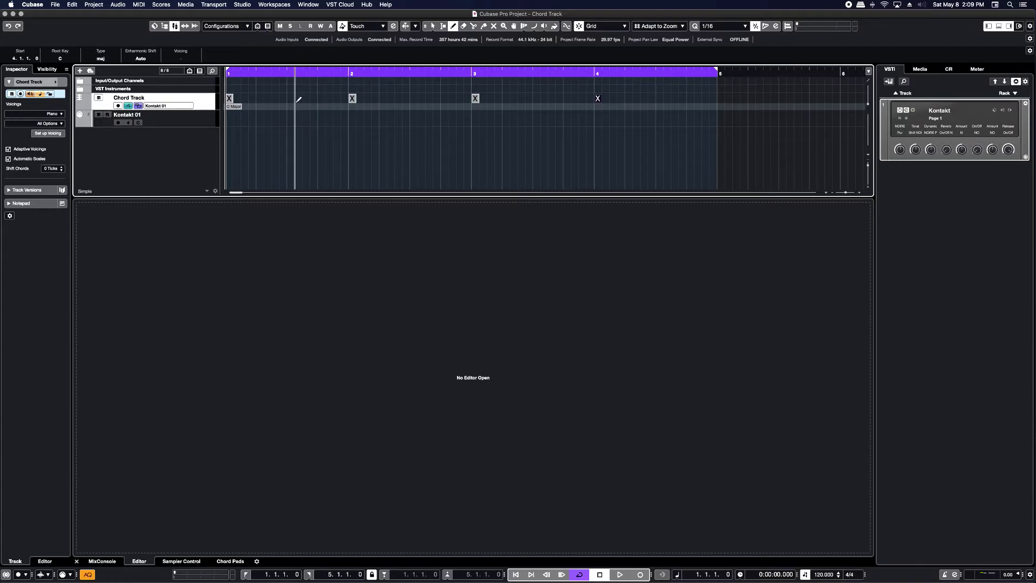
- Define the bar-1 chord event as F minor in the chord editor
{"action": "key", "text": "1"}
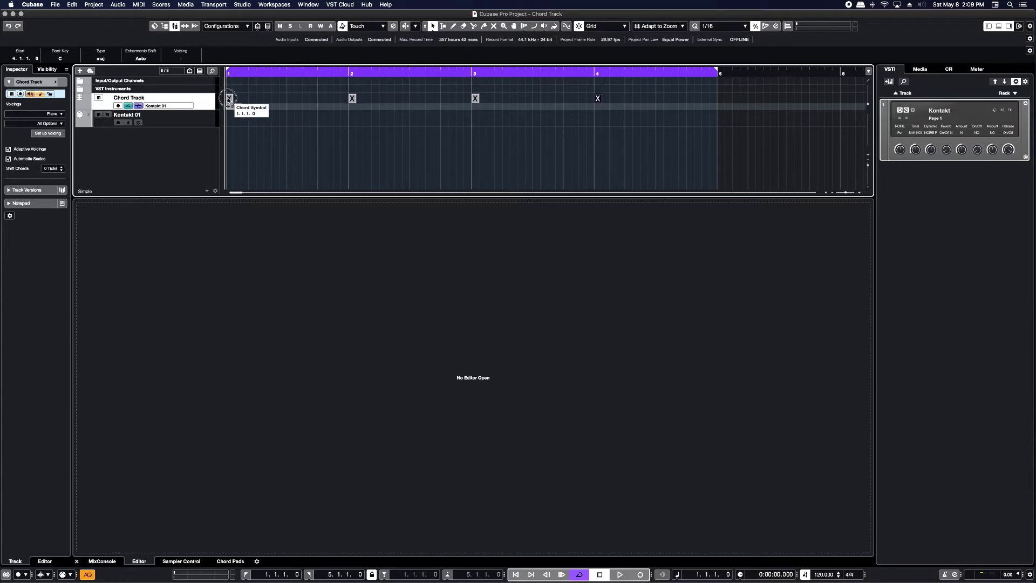
{"action": "double_click", "coordinate": [229, 98]}
{"action": "left_click", "coordinate": [87, 275]}
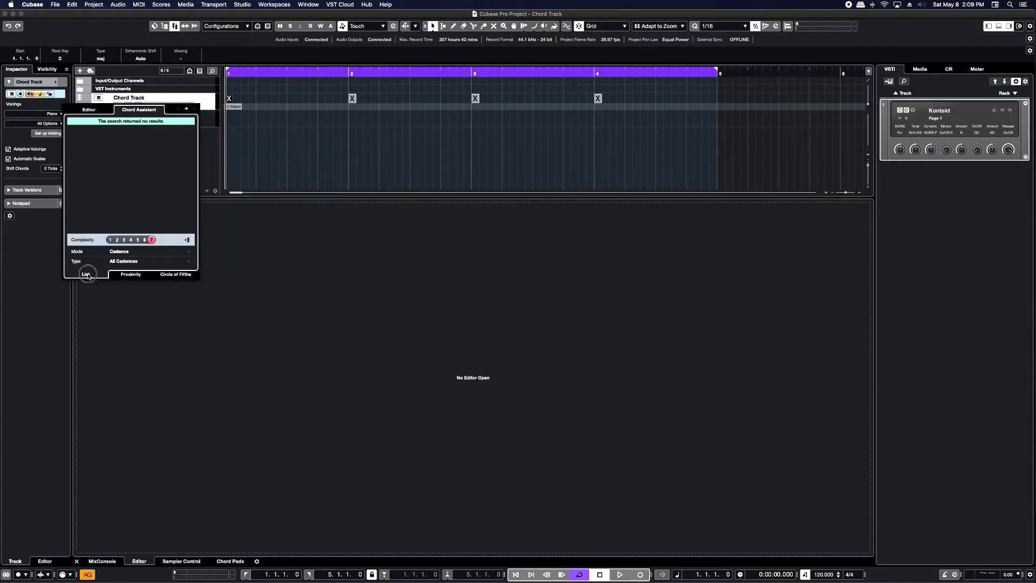
{"action": "left_click", "coordinate": [86, 110]}
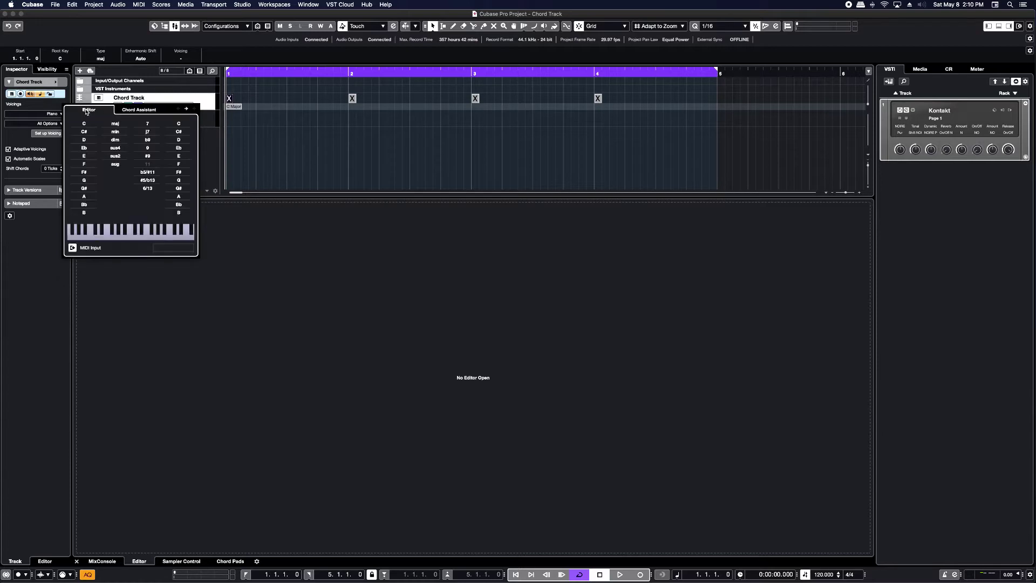
{"action": "left_click", "coordinate": [92, 164]}
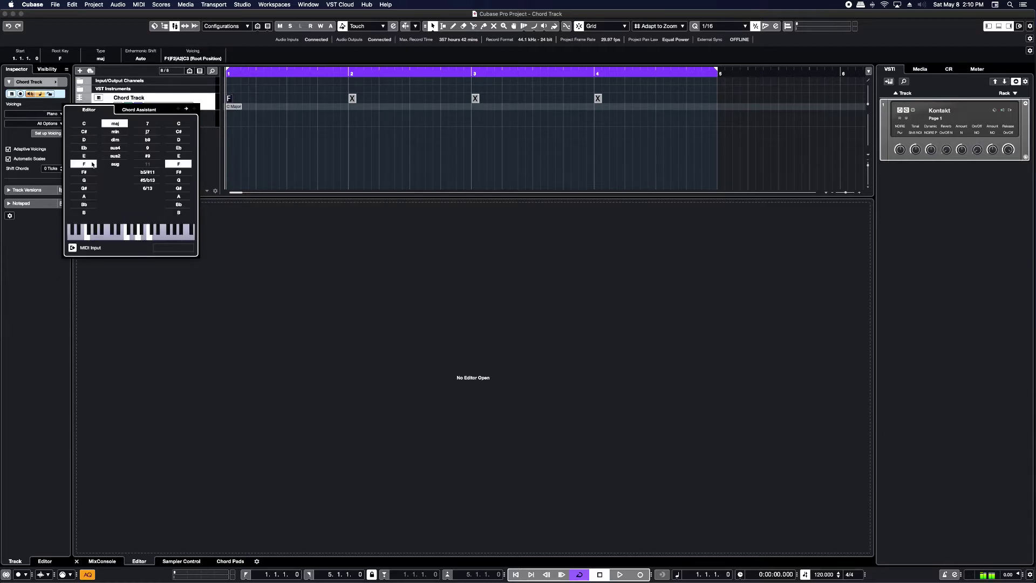
{"action": "left_click", "coordinate": [116, 132]}
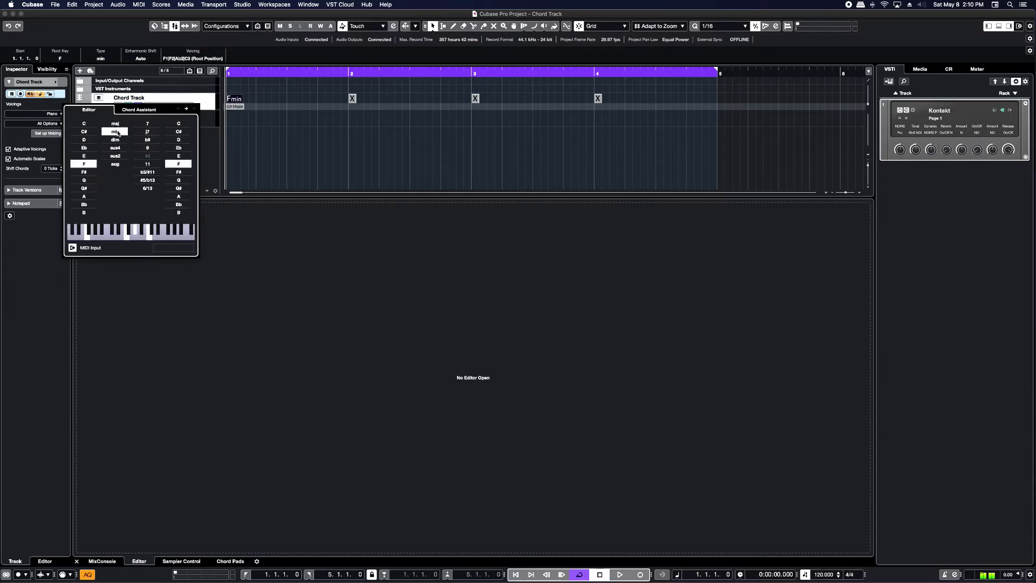
- Move to the bar-2 chord and view Chord Assistant suggestions on the minor circle of fifths
{"action": "left_click", "coordinate": [186, 109]}
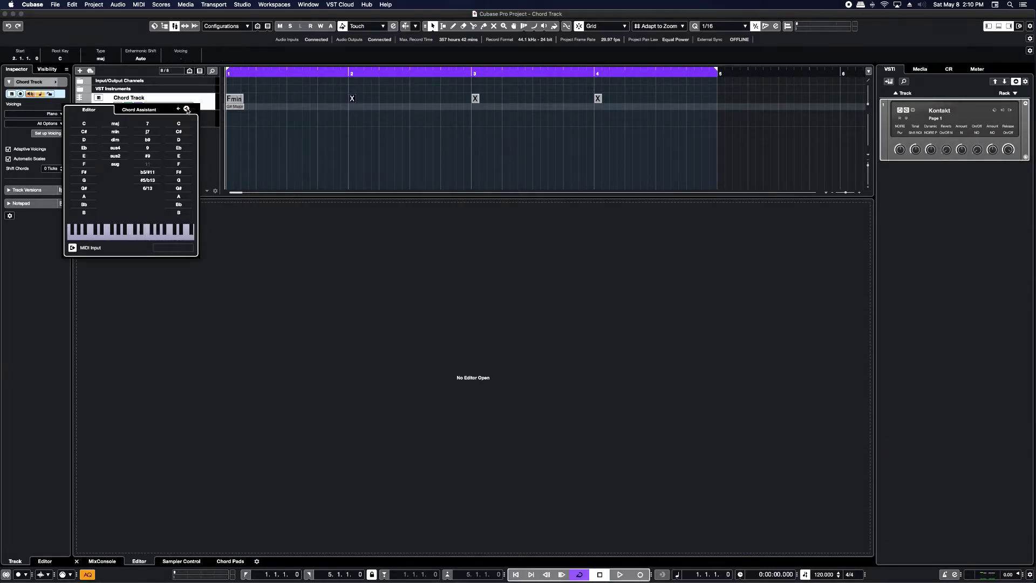
{"action": "left_click", "coordinate": [145, 111]}
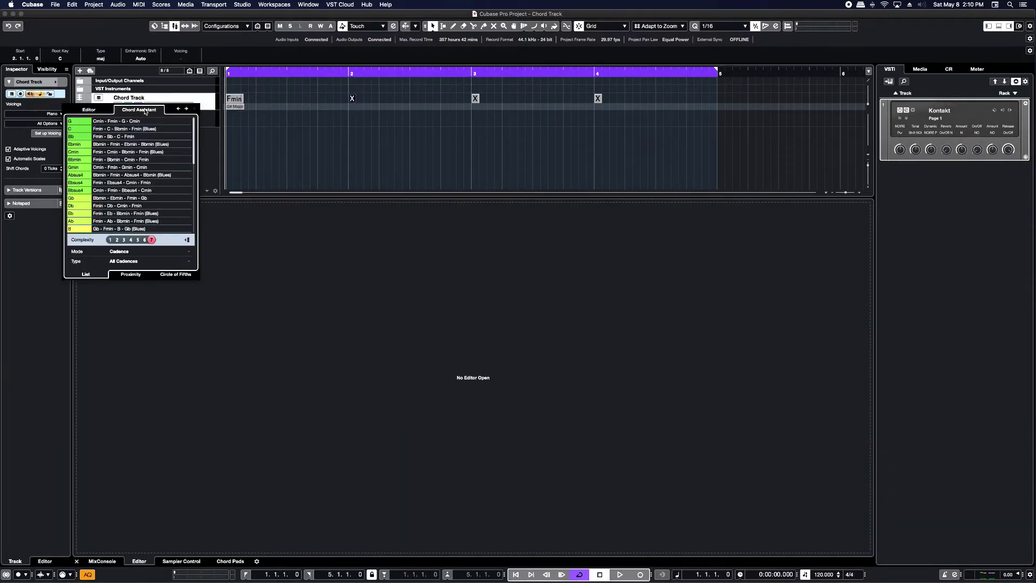
{"action": "left_click", "coordinate": [133, 276]}
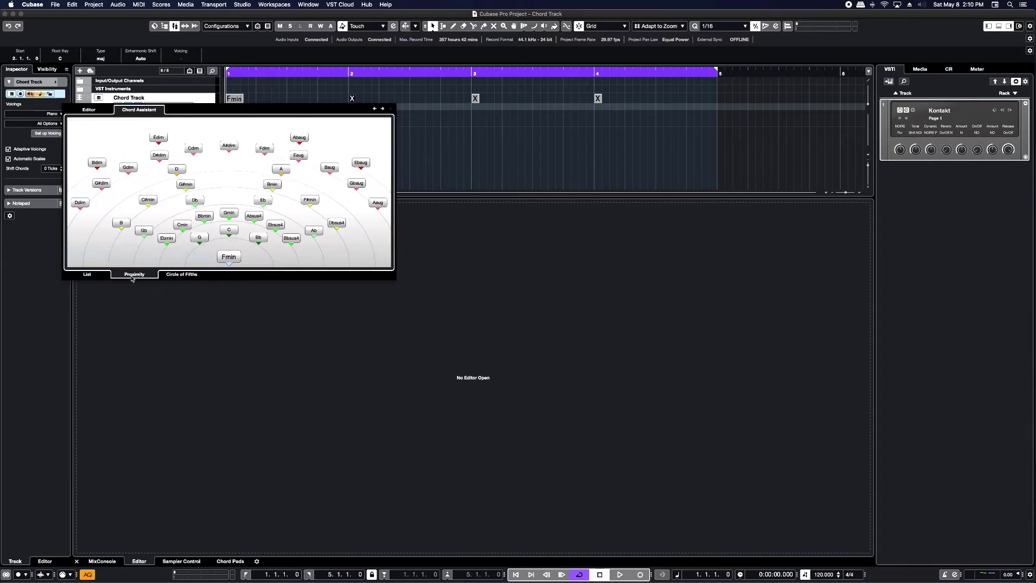
{"action": "left_click", "coordinate": [178, 276]}
{"action": "left_click", "coordinate": [376, 127]}
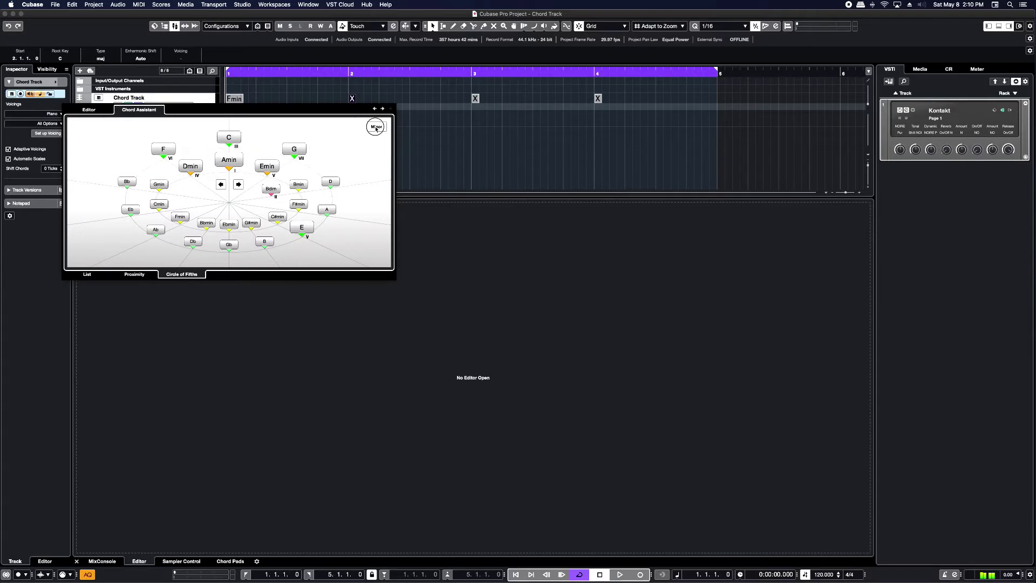
{"action": "left_click", "coordinate": [134, 276]}
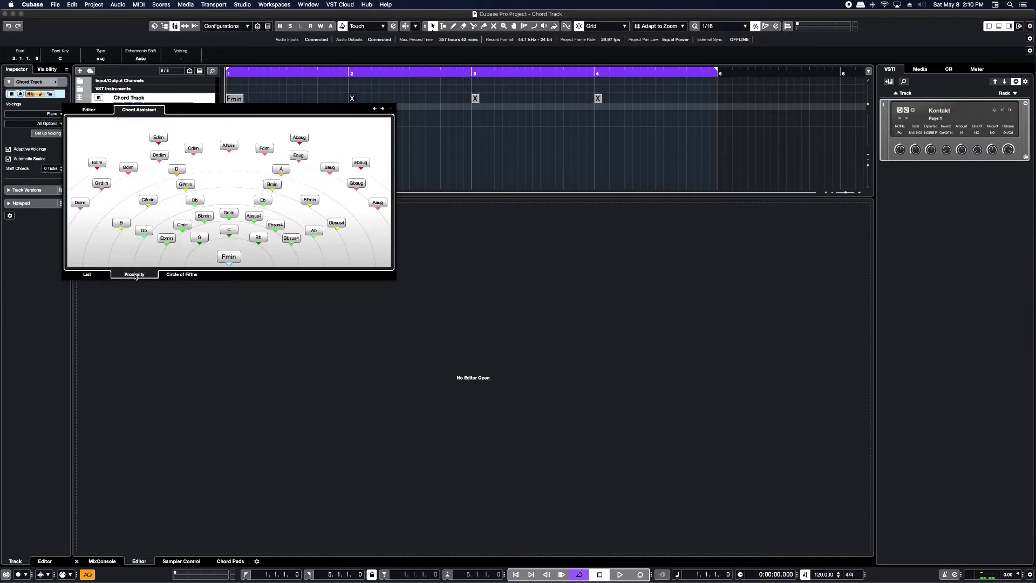
- Set bars 2, 3 and 4 to G, C and Bb from the Proximity suggestions, then play
{"action": "left_click", "coordinate": [202, 238]}
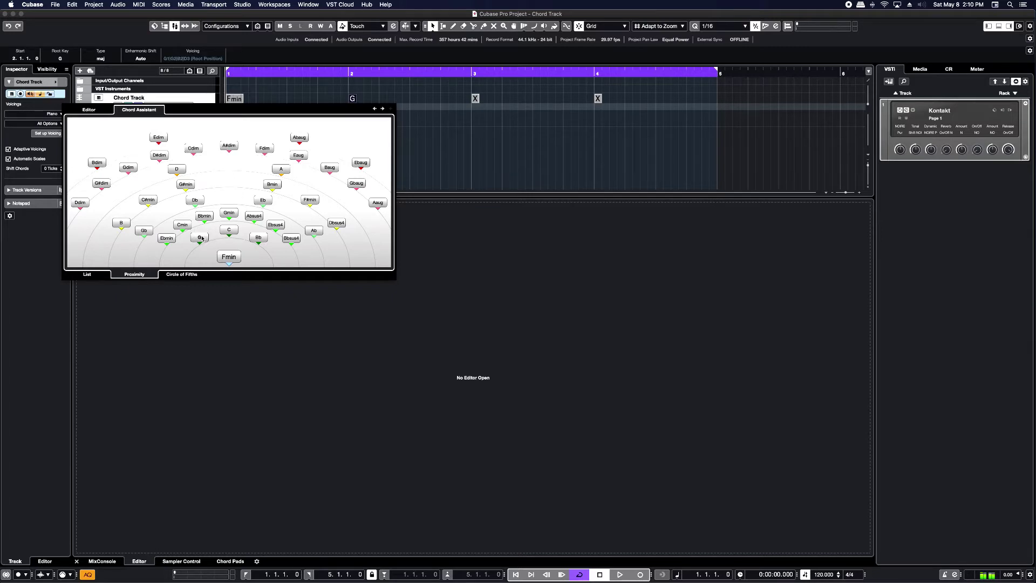
{"action": "left_click", "coordinate": [383, 110]}
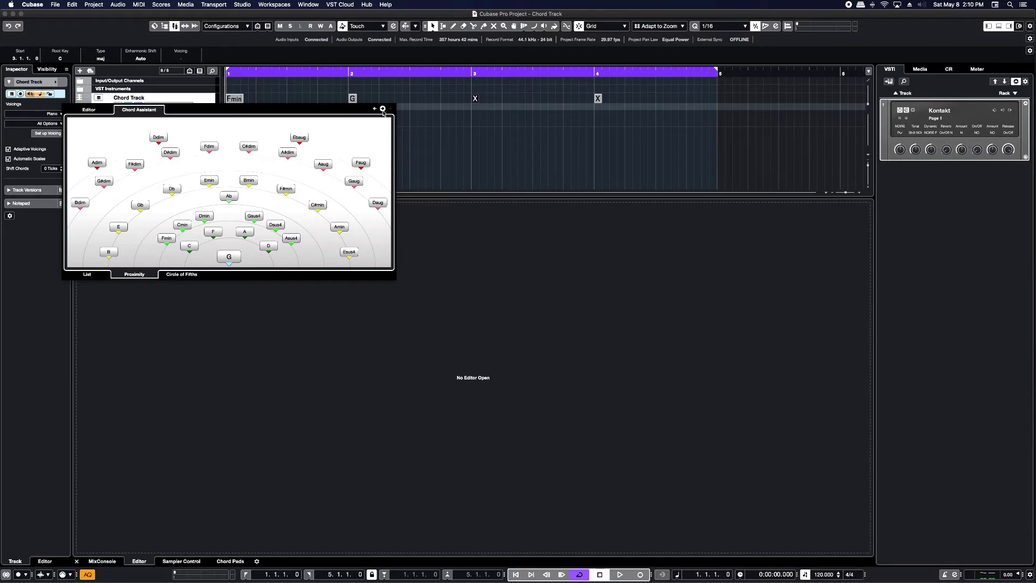
{"action": "left_click", "coordinate": [189, 246]}
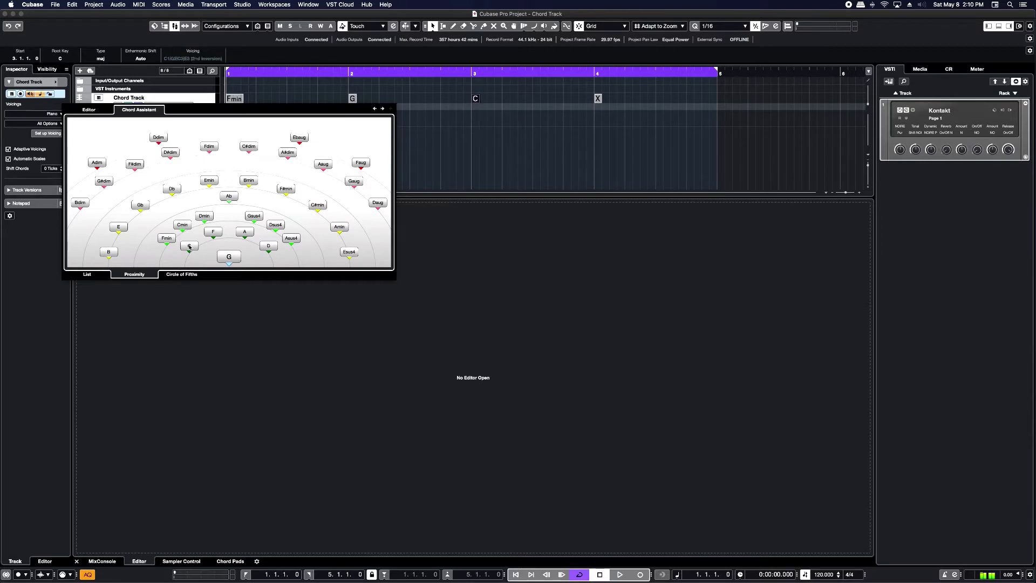
{"action": "left_click", "coordinate": [383, 109]}
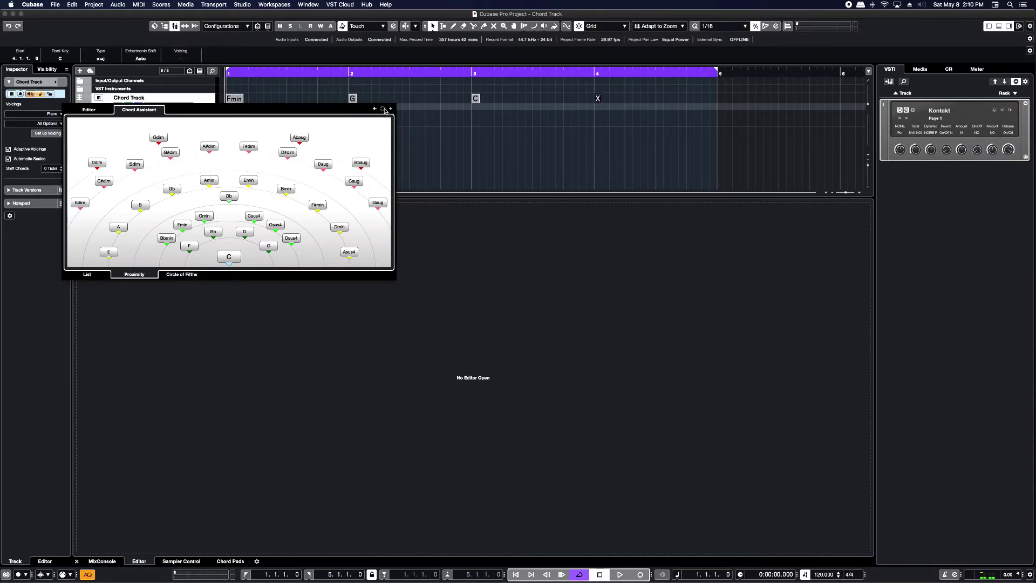
{"action": "left_click", "coordinate": [214, 233]}
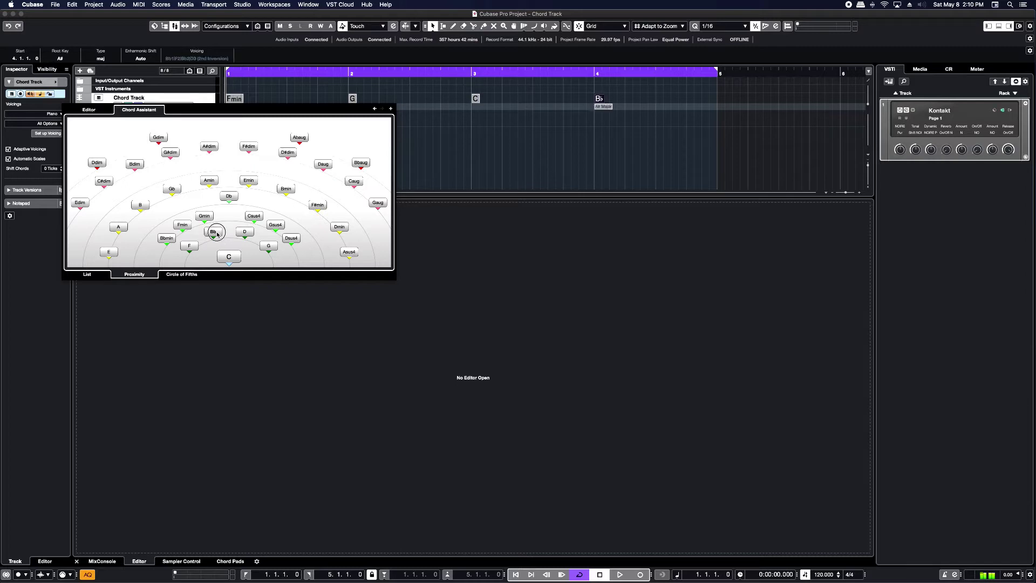
{"action": "left_click", "coordinate": [480, 166]}
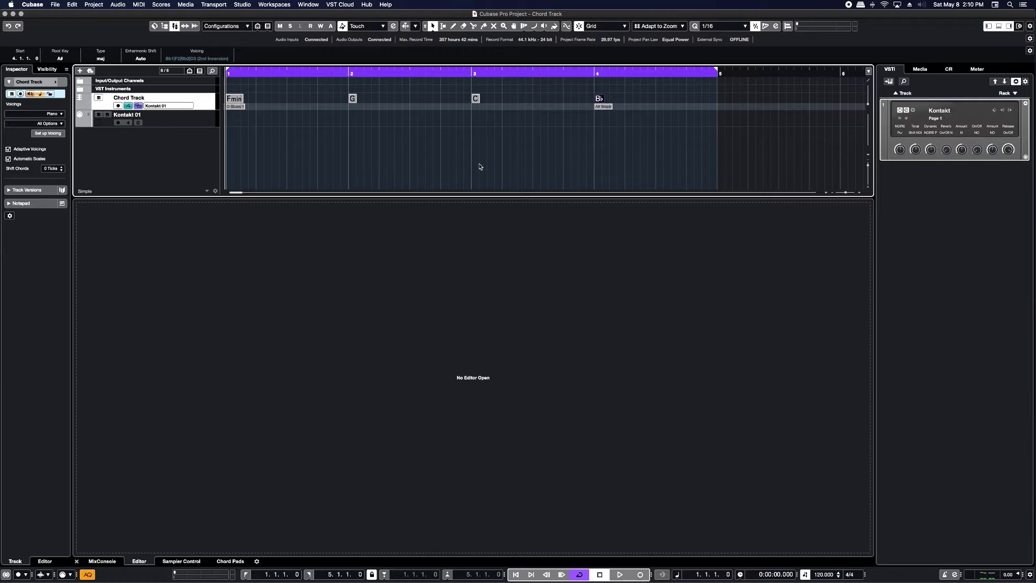
{"action": "key", "text": "space"}
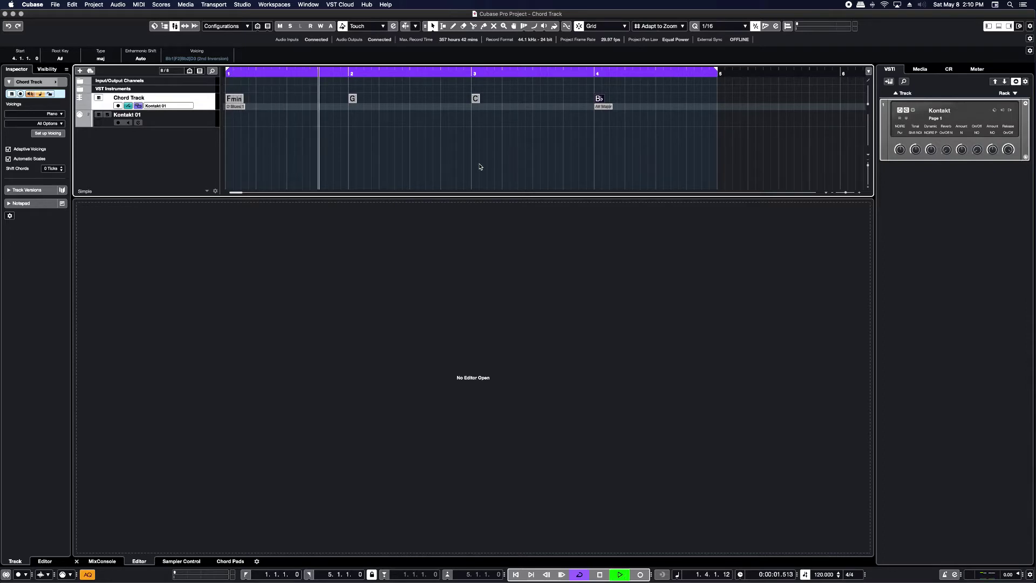
{"action": "key", "text": "space"}
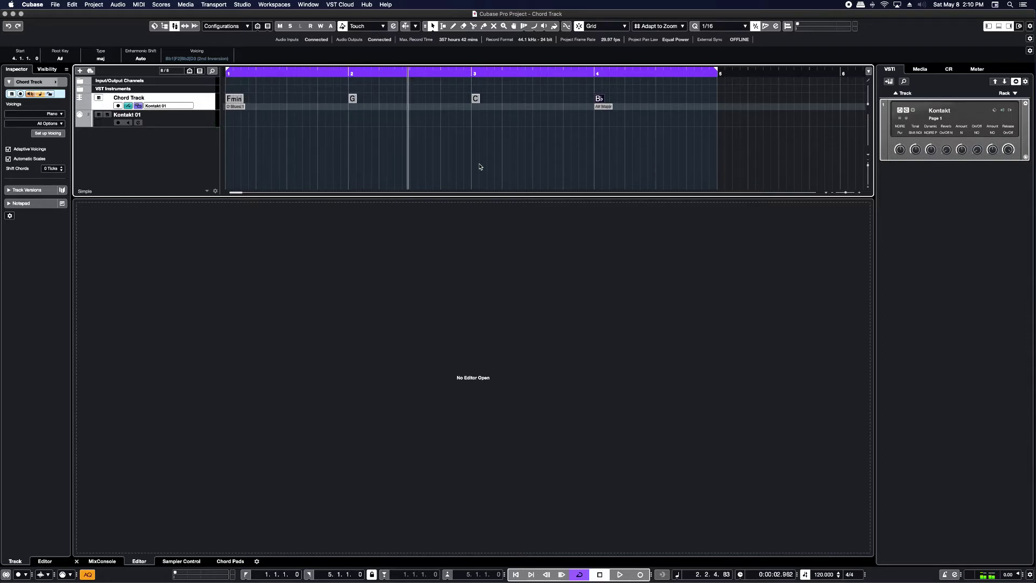
{"action": "key", "text": "Home"}
{"action": "key", "text": "space"}
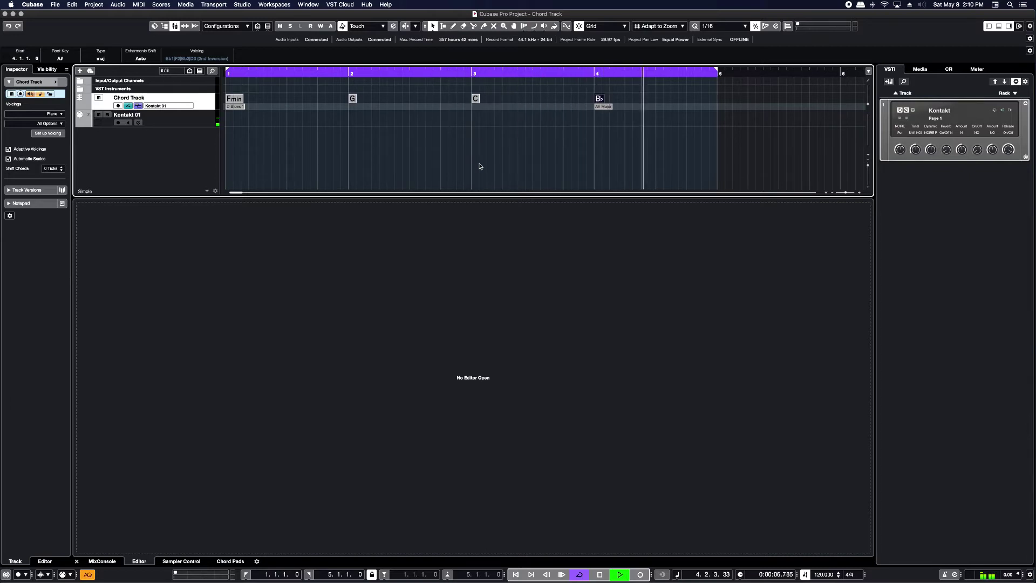
{"action": "key", "text": "space"}
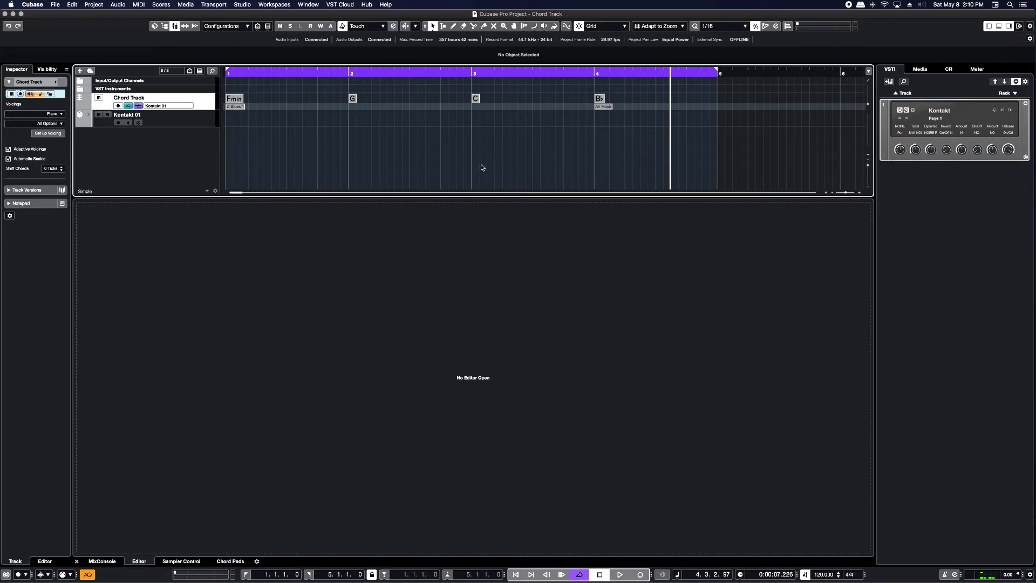
- Change the project tempo to 130
{"action": "double_click", "coordinate": [822, 574]}
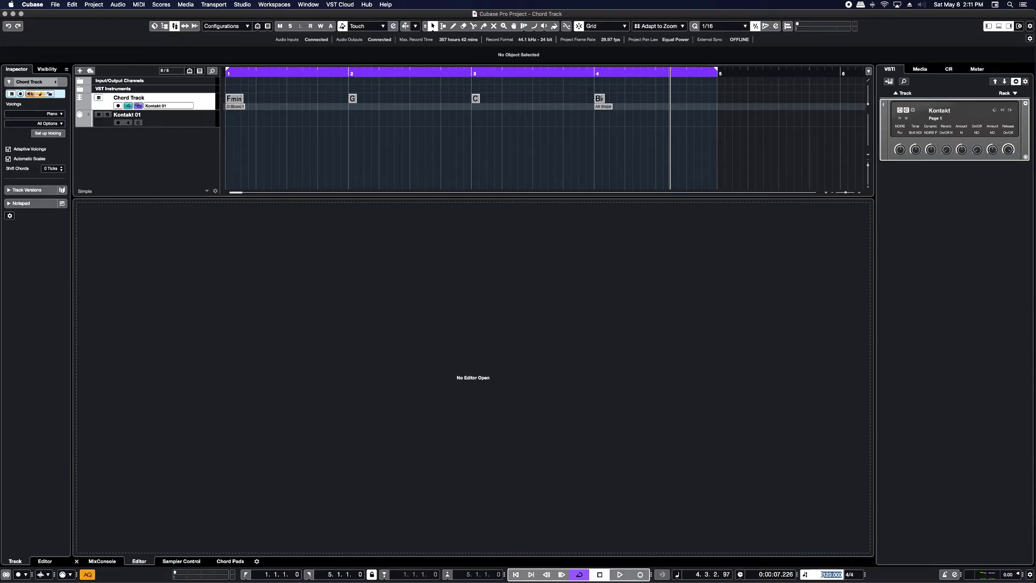
{"action": "type", "text": "130"}
{"action": "key", "text": "Return"}
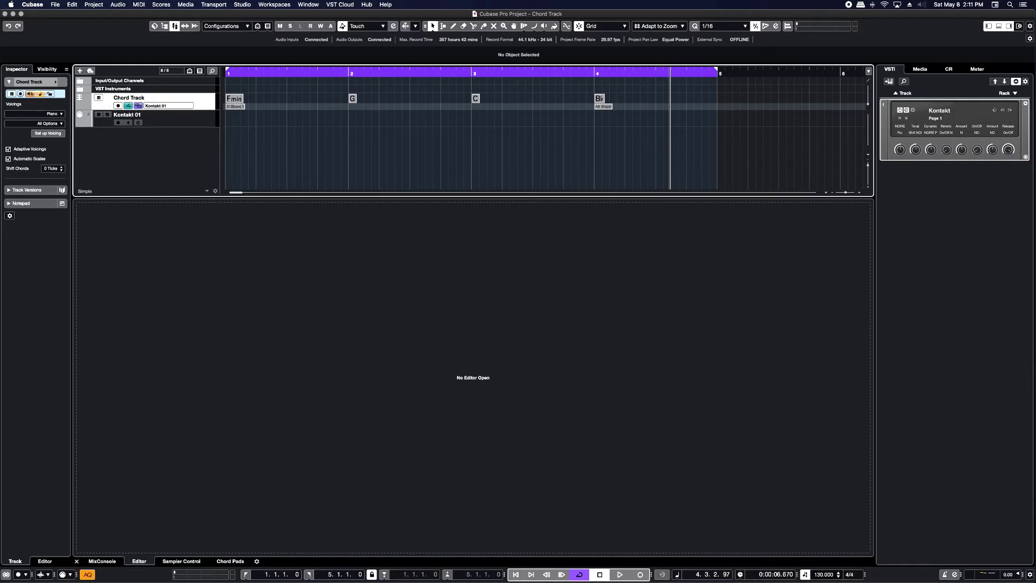
- Draw a new chord at bar 4 beat 4, make it Eb, and replay the loop
{"action": "right_click", "coordinate": [553, 153]}
{"action": "left_click", "coordinate": [575, 151]}
{"action": "left_click", "coordinate": [689, 99]}
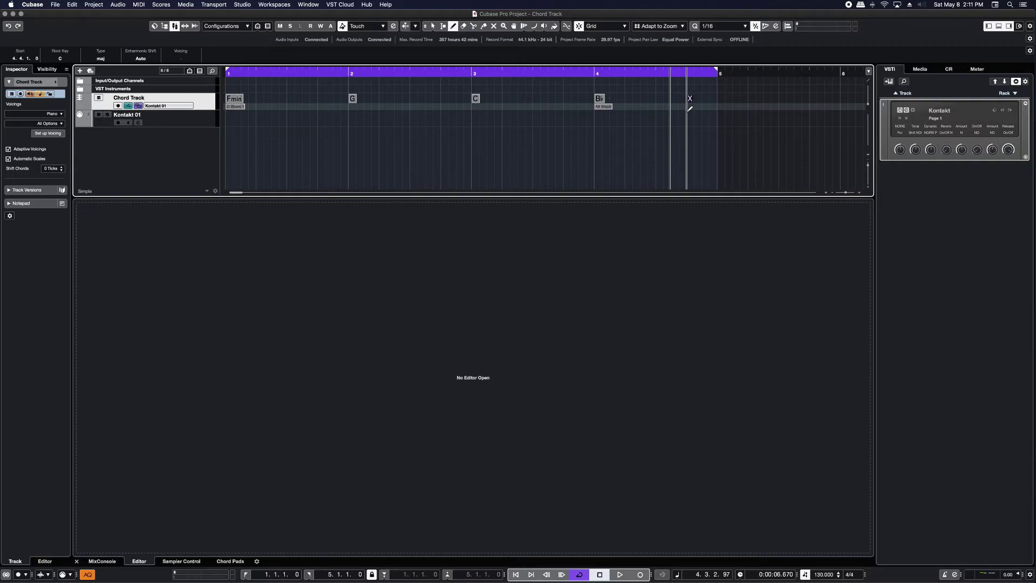
{"action": "key", "text": "1"}
{"action": "double_click", "coordinate": [690, 99]}
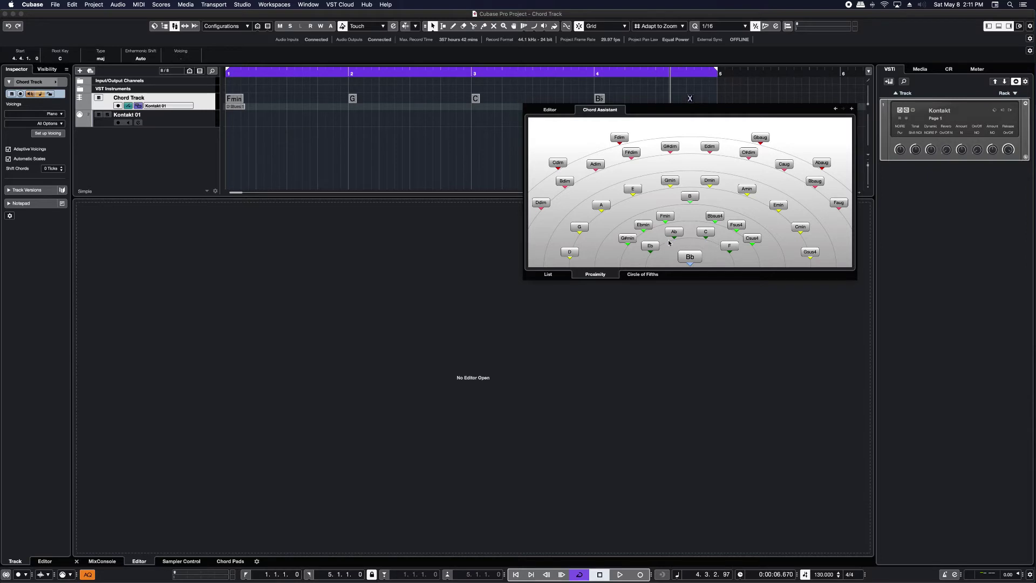
{"action": "left_click", "coordinate": [650, 245]}
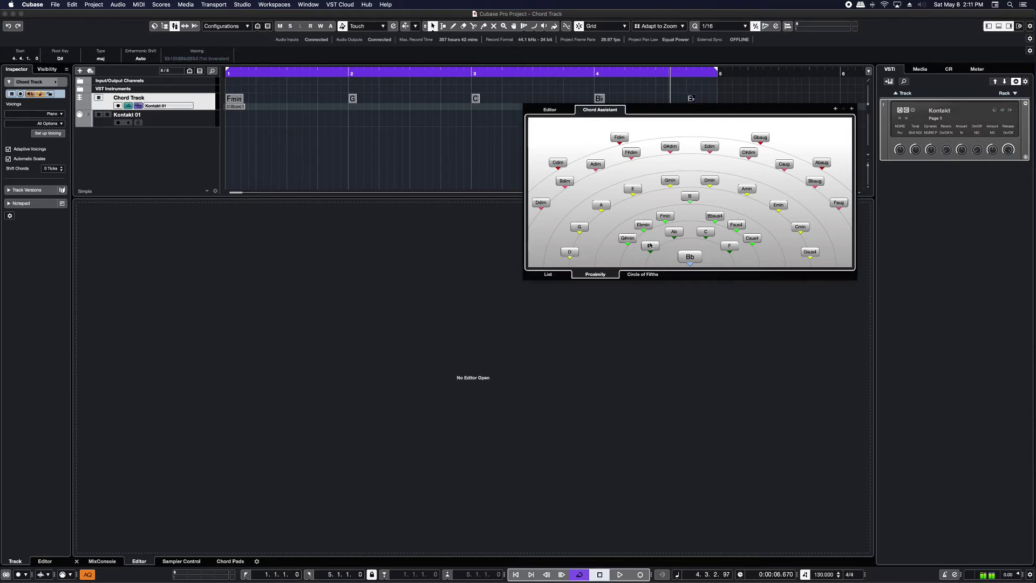
{"action": "left_click", "coordinate": [757, 96]}
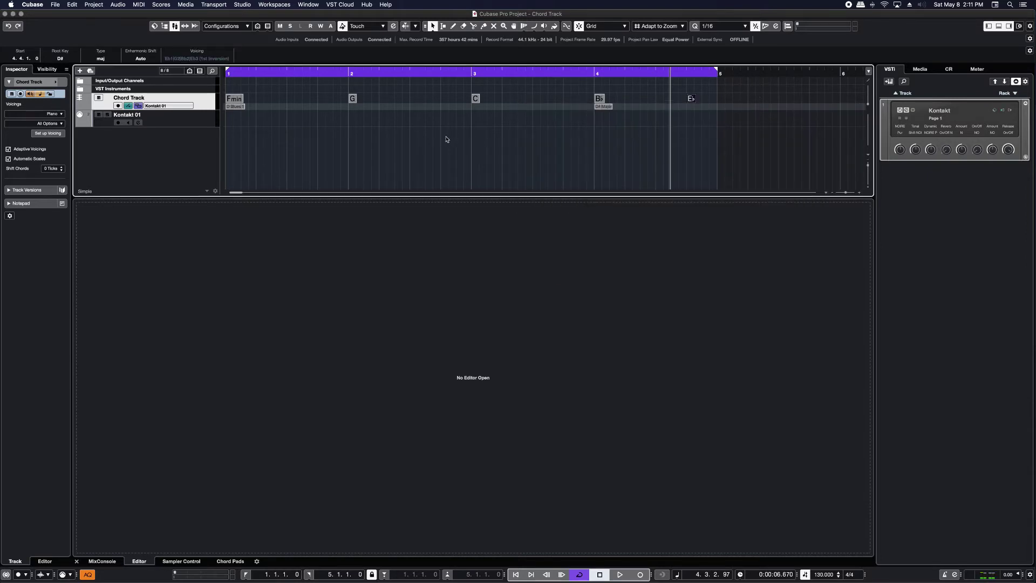
{"action": "key", "text": "space"}
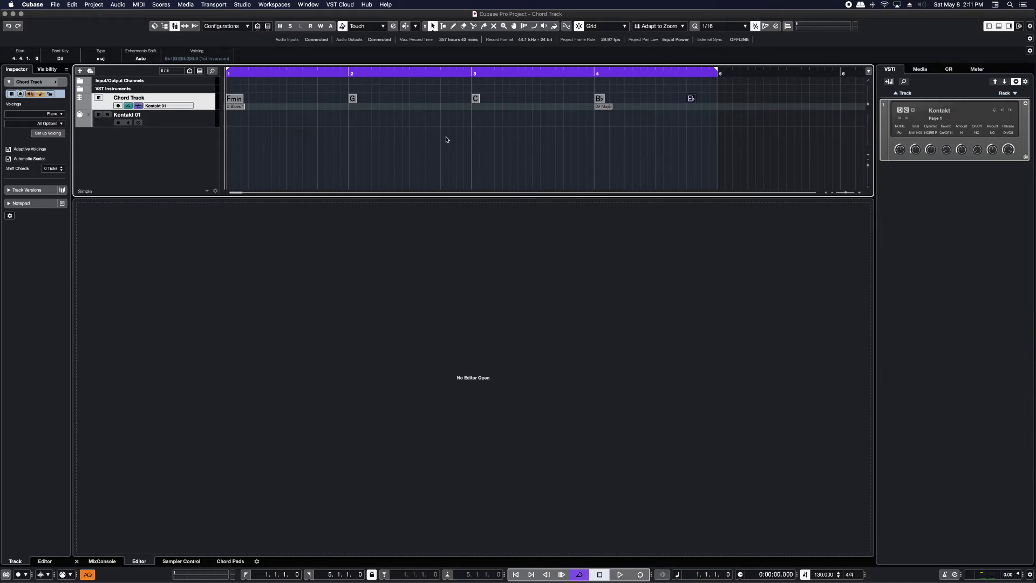
{"action": "key", "text": "space"}
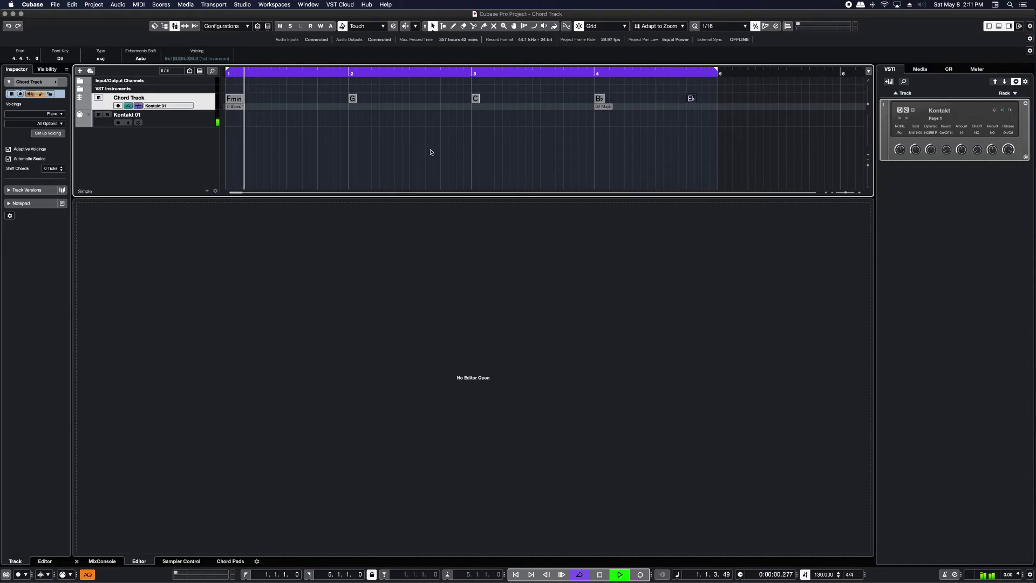
{"action": "key", "text": "space"}
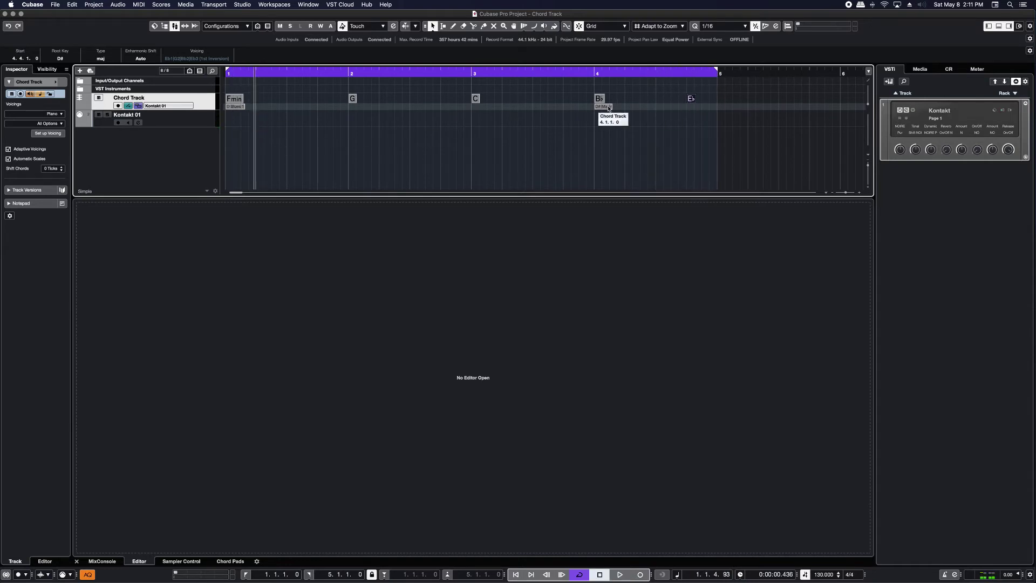
- Hide the scale lane and drag all five chord events onto Kontakt 01 as MIDI parts
{"action": "left_click_drag", "start_coordinate": [738, 99], "coordinate": [215, 135]}
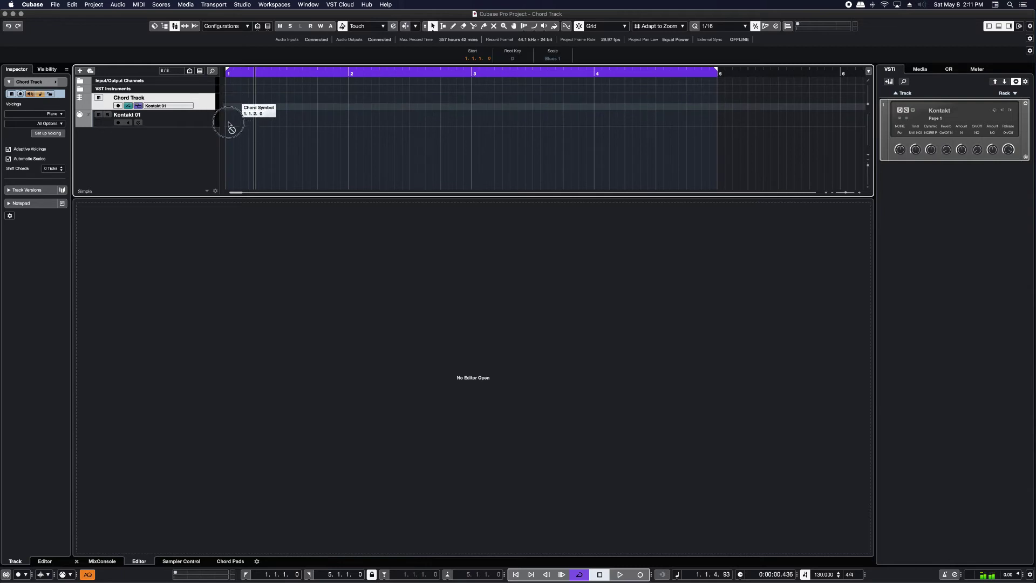
{"action": "left_click", "coordinate": [138, 107]}
{"action": "left_click", "coordinate": [129, 107]}
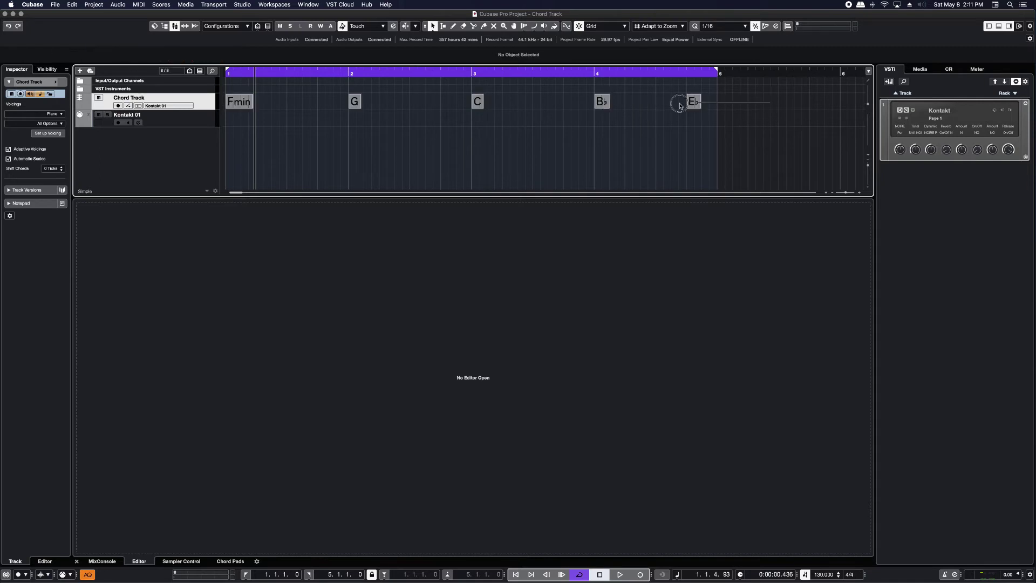
{"action": "left_click", "coordinate": [240, 103]}
{"action": "left_click_drag", "start_coordinate": [242, 105], "coordinate": [238, 121]}
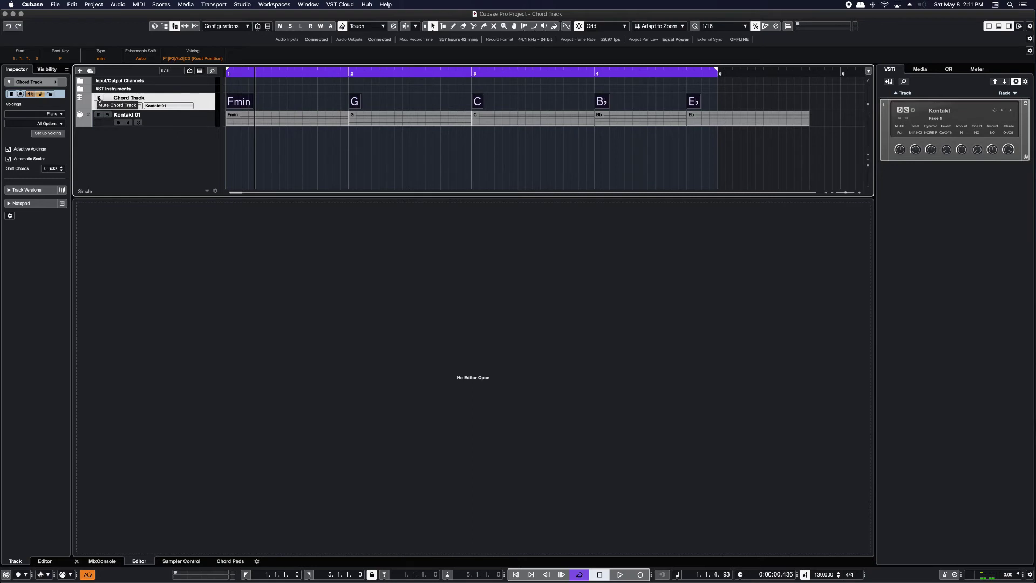
- Mute the Chord Track, select Kontakt 01, and play the new parts from the start
{"action": "left_click", "coordinate": [99, 99]}
{"action": "key", "text": "space"}
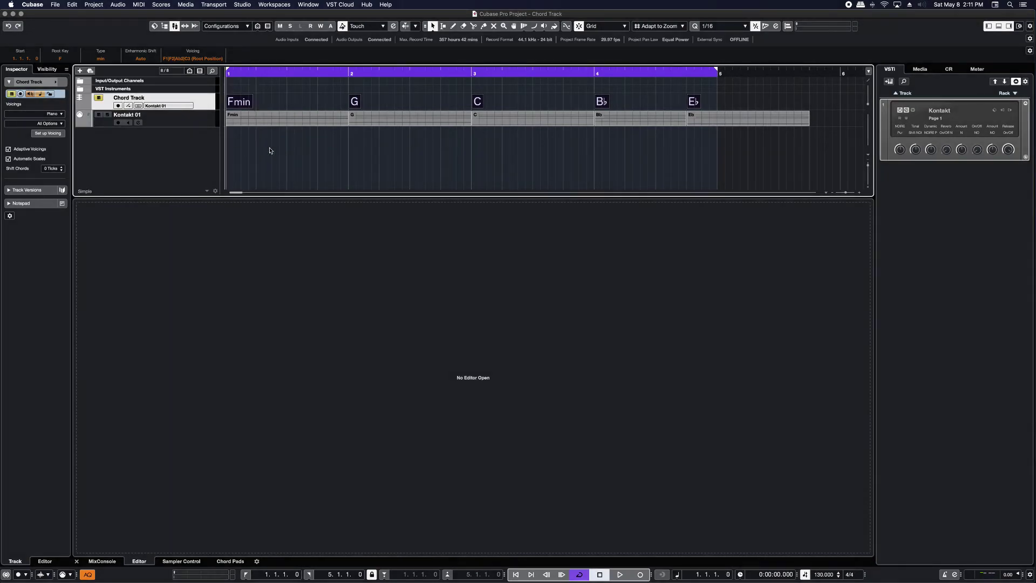
{"action": "left_click", "coordinate": [205, 125]}
{"action": "key", "text": "space"}
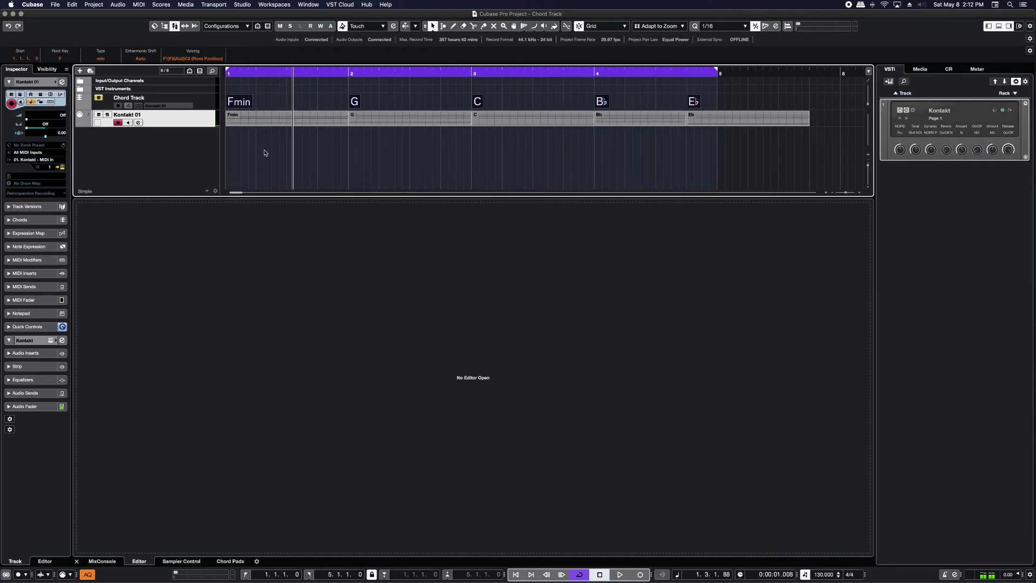
- Shorten the Eb part's four notes and the part itself to end at bar 5
{"action": "double_click", "coordinate": [720, 126]}
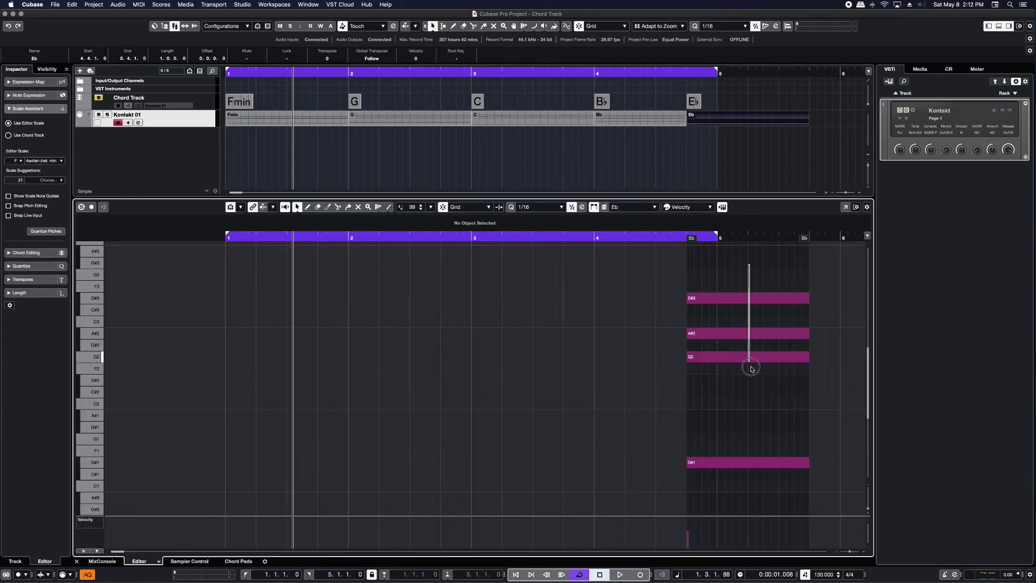
{"action": "left_click_drag", "start_coordinate": [751, 368], "coordinate": [785, 469]}
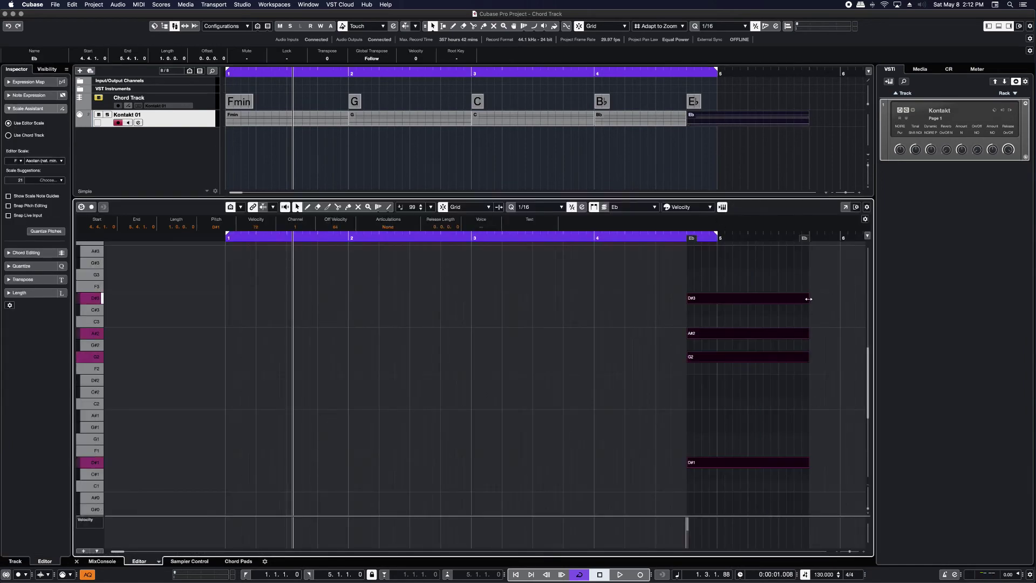
{"action": "left_click_drag", "start_coordinate": [808, 299], "coordinate": [712, 309]}
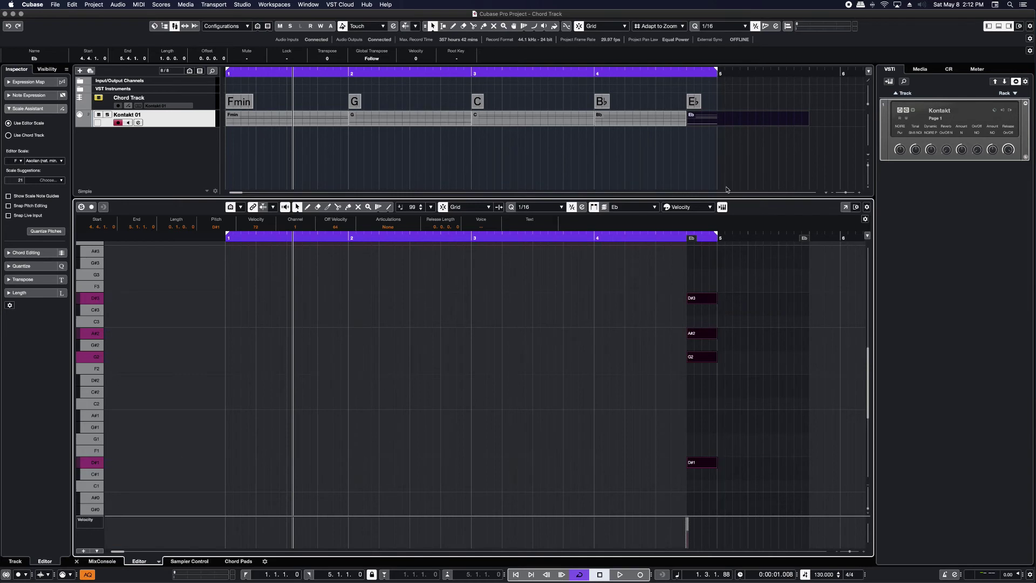
{"action": "left_click", "coordinate": [752, 149]}
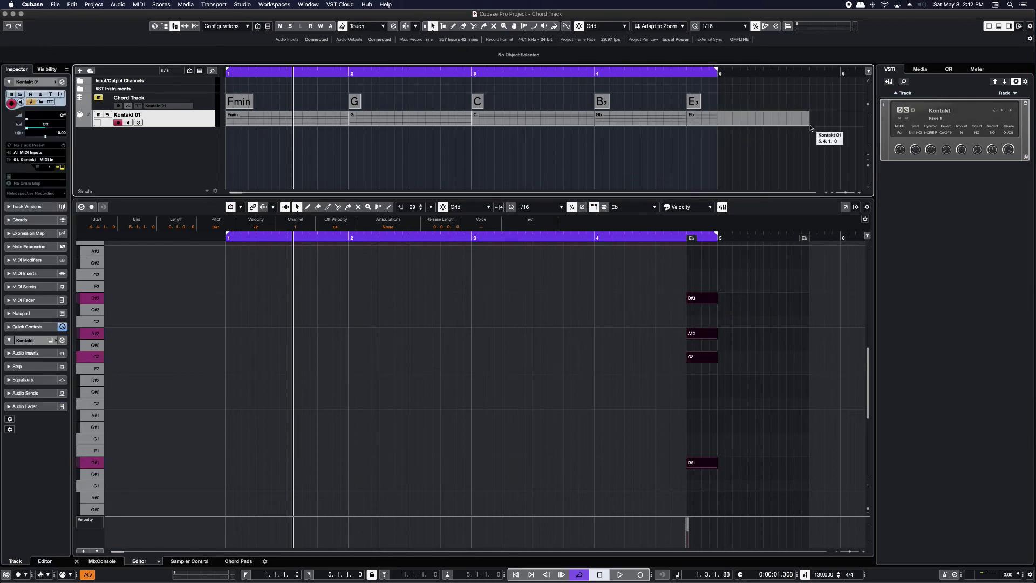
{"action": "left_click_drag", "start_coordinate": [808, 125], "coordinate": [261, 144]}
- Glue the Kontakt 01 chord parts into one part with the Glue tool
{"action": "right_click", "coordinate": [305, 147]}
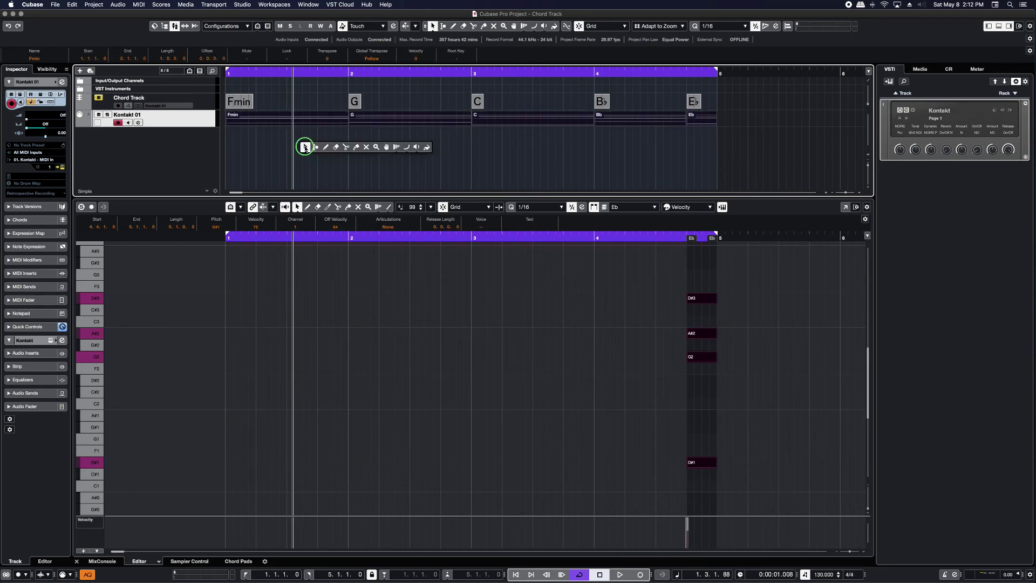
{"action": "left_click", "coordinate": [354, 151]}
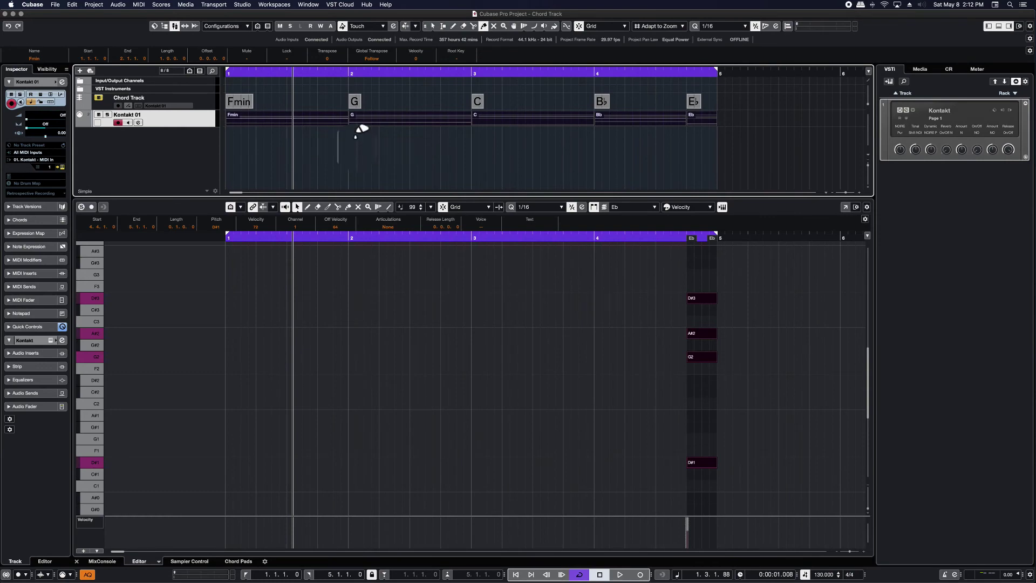
{"action": "left_click", "coordinate": [337, 116]}
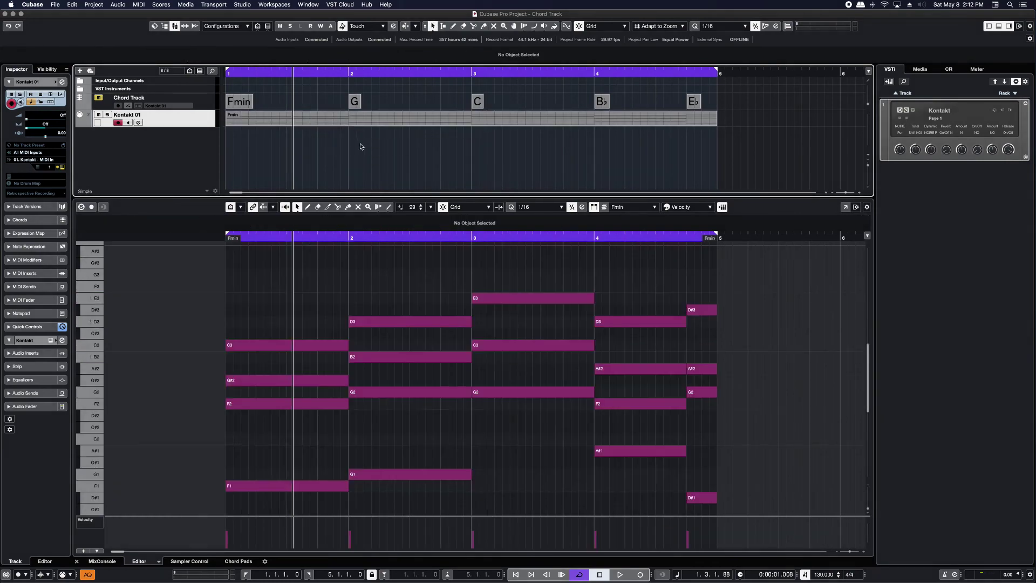
- Select all notes in the Key Editor, raise their pitch one octave, and replay from the start
{"action": "key", "text": "space"}
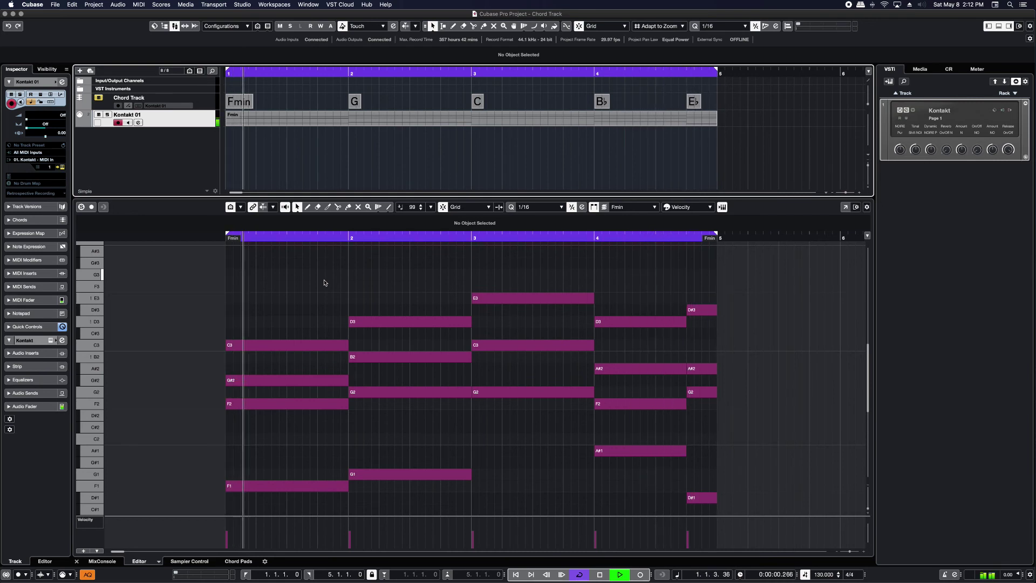
{"action": "left_click_drag", "start_coordinate": [214, 271], "coordinate": [763, 376]}
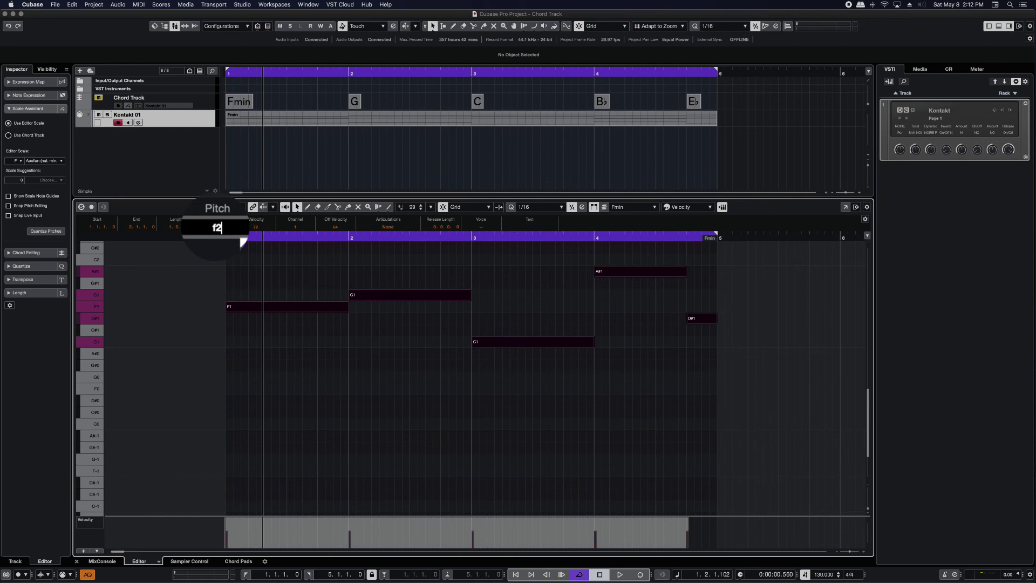
{"action": "key", "text": "Return"}
{"action": "key", "text": "shift+f"}
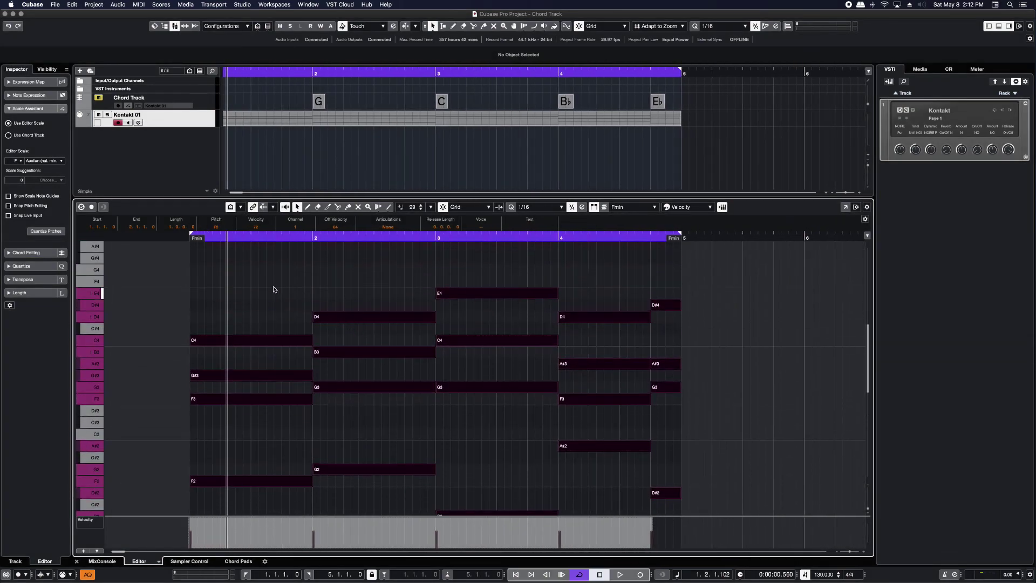
{"action": "left_click", "coordinate": [257, 293]}
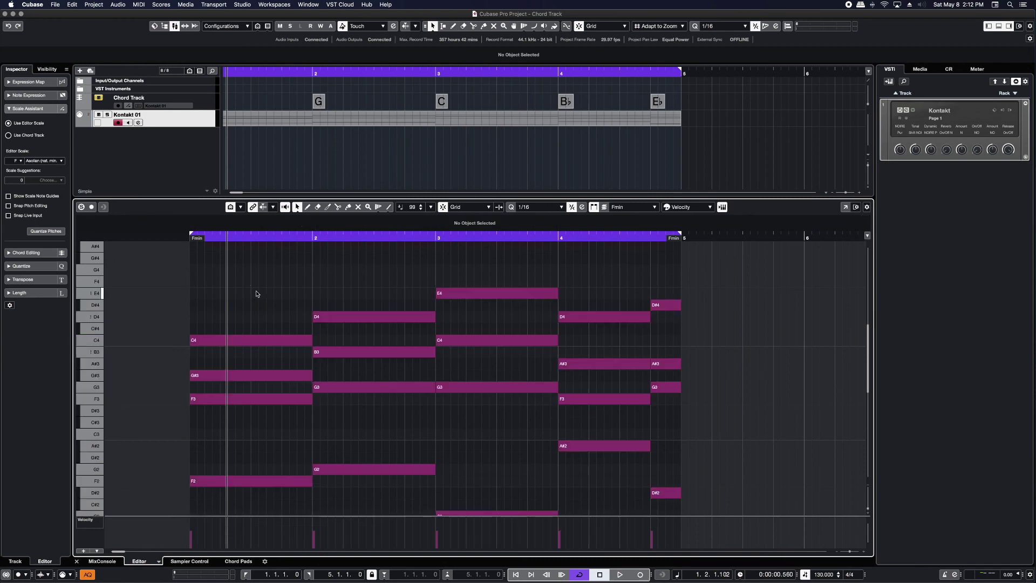
{"action": "key", "text": "Home"}
{"action": "key", "text": "space"}
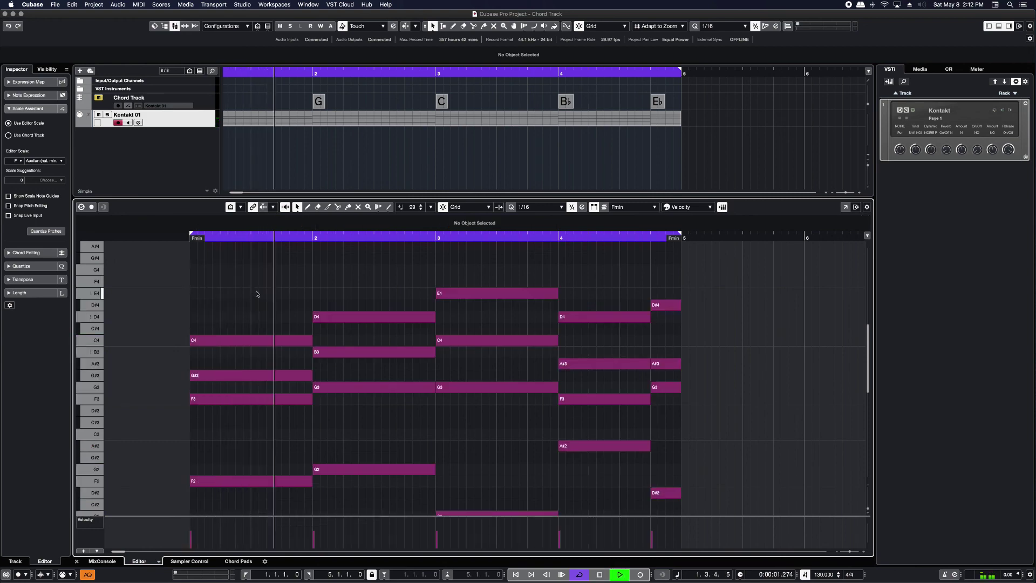